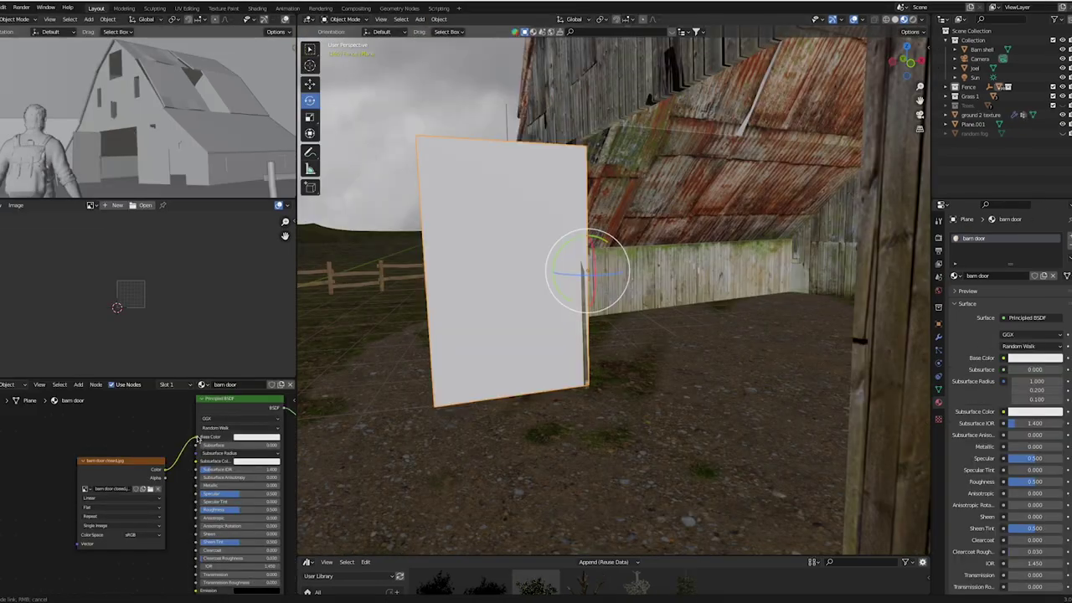
# Link the barn door closed.jpg Image Texture's Color into the Principled BSDF Base Color.
pyautogui.moveTo(199, 437); pyautogui.dragTo(199, 438)
pyautogui.scroll(2, 152, 426)
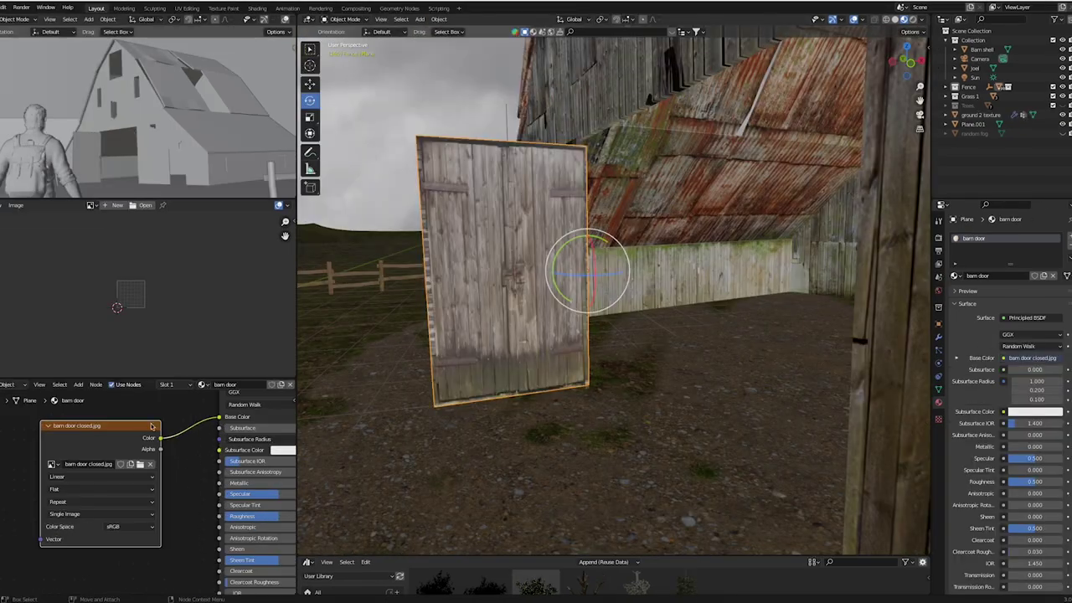
# Project the door plane's UVs from view and scale them over the single right-hand door.
pyautogui.click(90, 205)
pyautogui.click(118, 252)
pyautogui.press('Tab')
pyautogui.press('KP_Decimal')
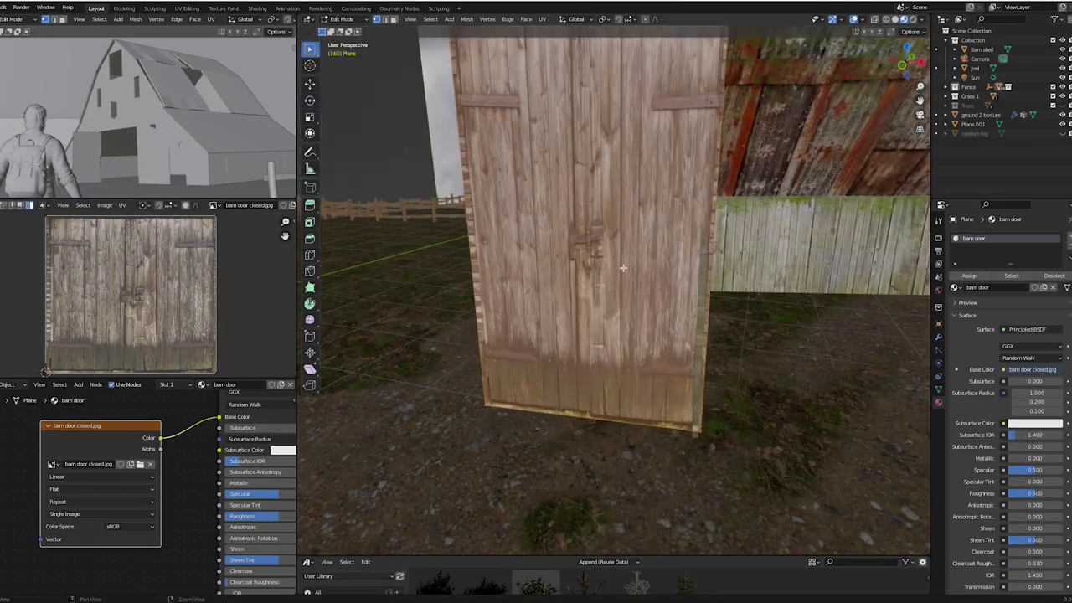
pyautogui.press('u')
pyautogui.click(586, 276)
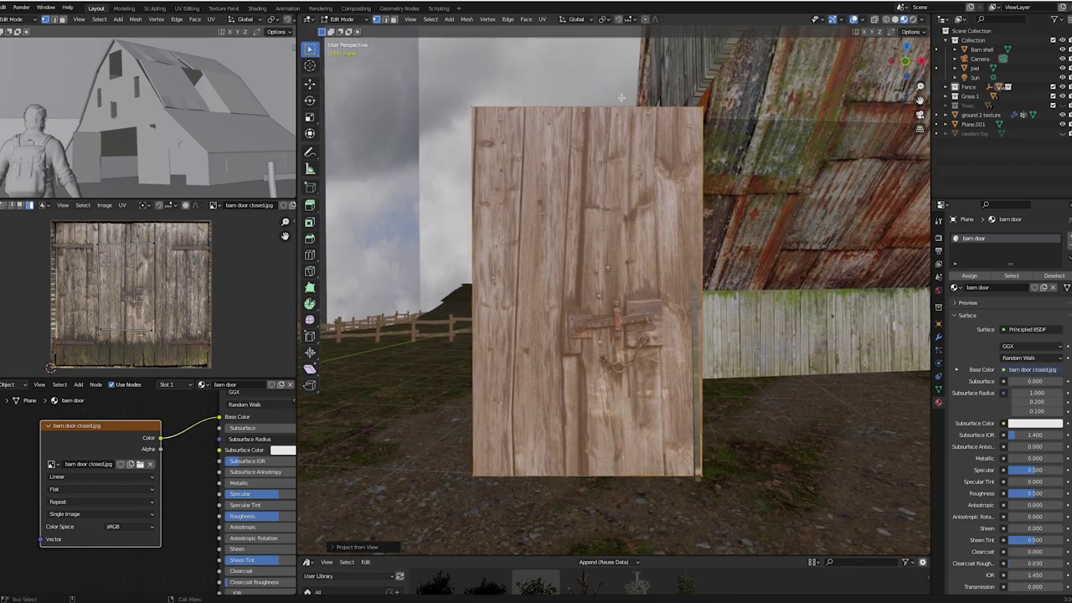
pyautogui.press('s')
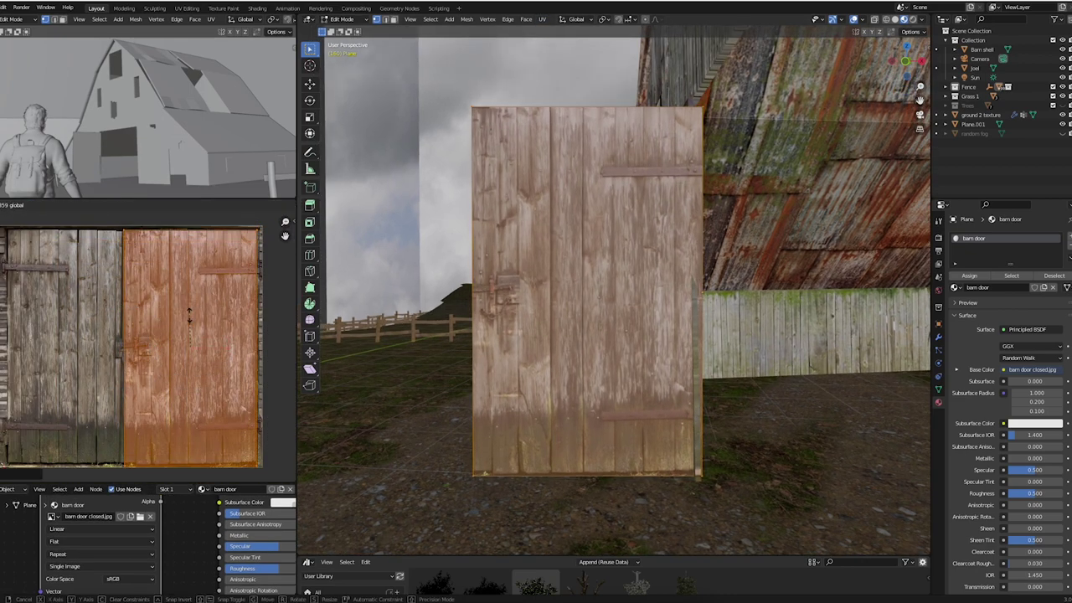
pyautogui.click(232, 354)
pyautogui.press('Tab')
# View the door from the front and bring the Principled BSDF node into view.
pyautogui.moveTo(586, 334); pyautogui.dragTo(426, 35, button='middle')
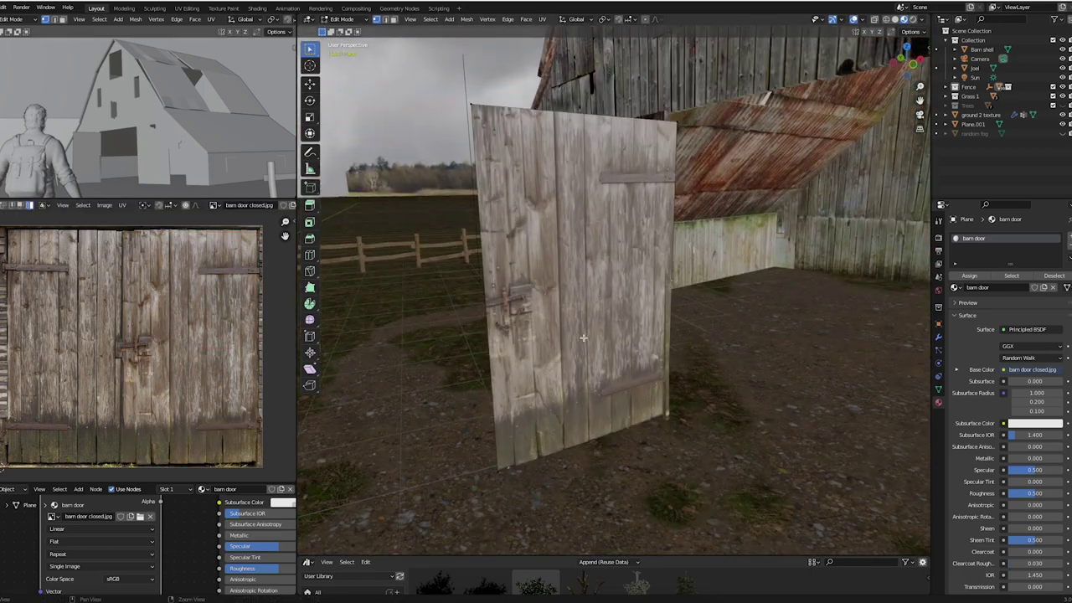
pyautogui.press('Tab')
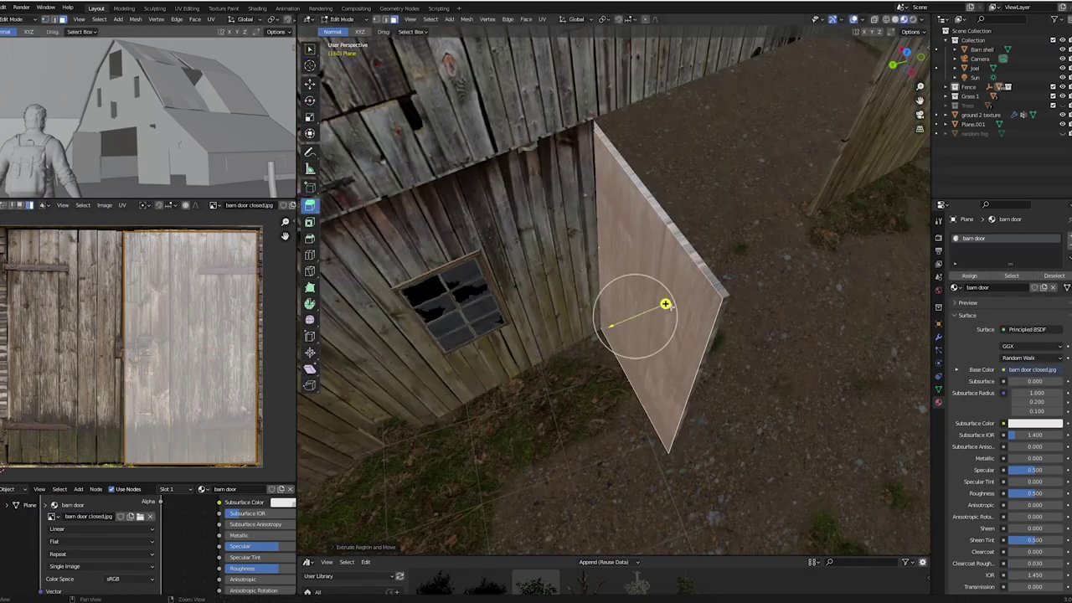
pyautogui.moveTo(427, 35); pyautogui.dragTo(598, 263, button='middle')
pyautogui.moveTo(228, 488); pyautogui.dragTo(227, 319)
pyautogui.moveTo(280, 484); pyautogui.dragTo(238, 505, button='middle')
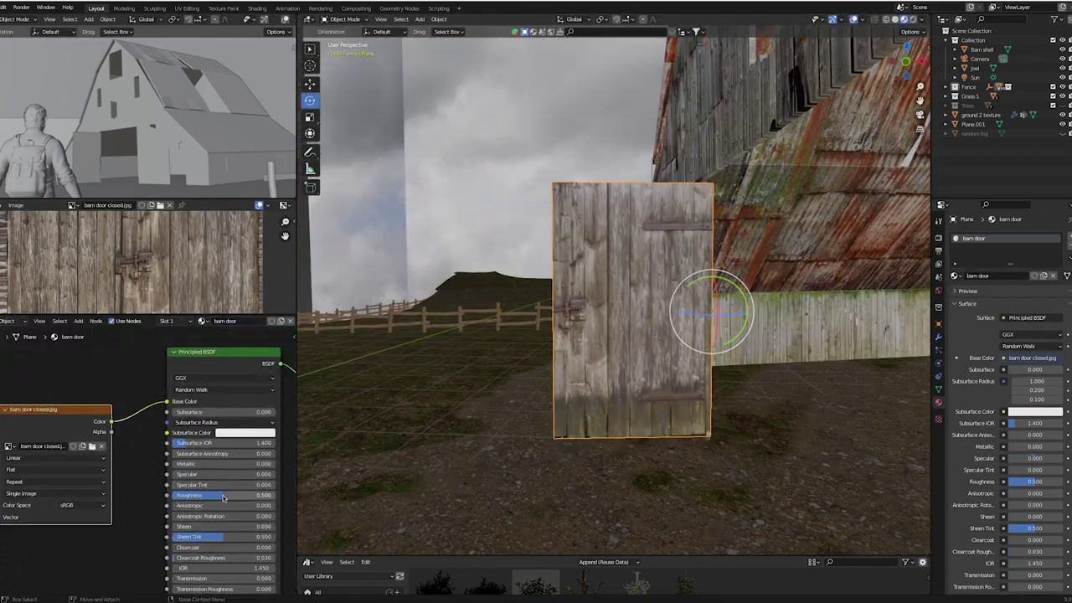
pyautogui.moveTo(725, 309)
pyautogui.mouseDown(button='middle')
pyautogui.moveTo(646, 316)
pyautogui.moveTo(620, 338)
pyautogui.mouseUp(button='middle')
# Copy and paste the door plane, framing the pasted copy.
pyautogui.hotkey('ctrl', 'v')
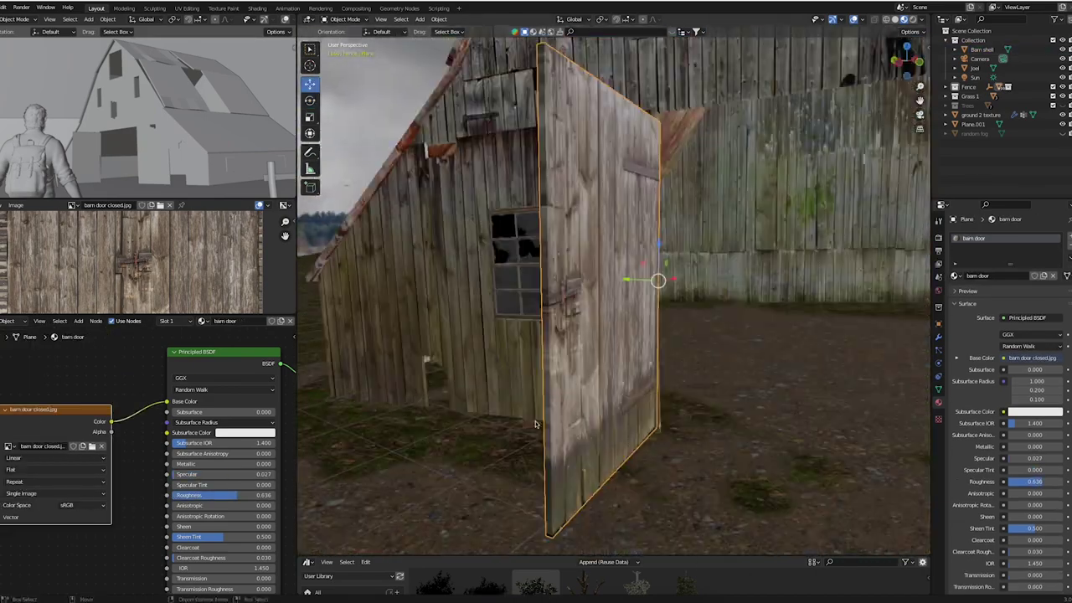
pyautogui.hotkey('ctrl', 'c')
pyautogui.press('KP_Decimal')
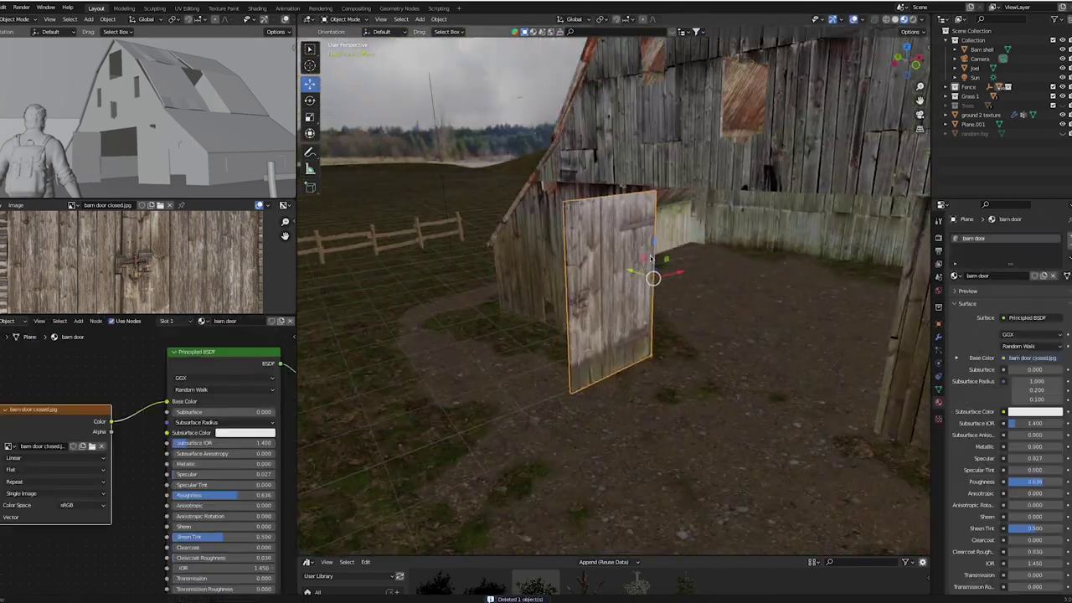
# Shift the second door's UVs sideways in Edit Mode.
pyautogui.moveTo(691, 306)
pyautogui.mouseDown(button='middle')
pyautogui.moveTo(716, 335)
pyautogui.moveTo(764, 289)
pyautogui.moveTo(636, 330)
pyautogui.mouseUp(button='middle')
pyautogui.hotkey('shift', 'space')
pyautogui.press('g')
pyautogui.press('Tab')
pyautogui.moveTo(126, 317); pyautogui.dragTo(126, 437)
pyautogui.press('g')
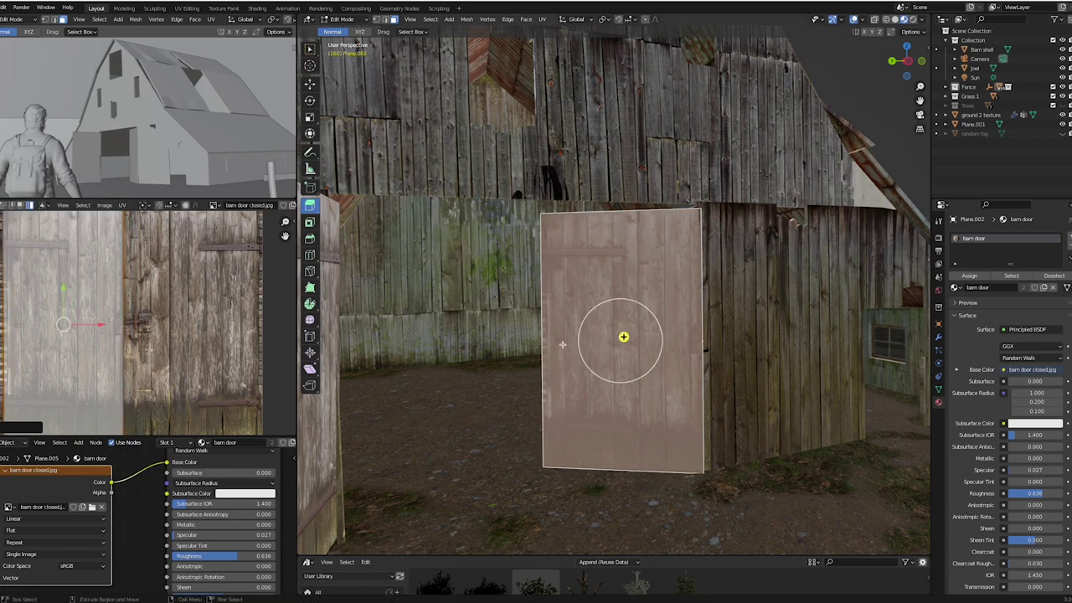
pyautogui.press('Tab')
# Mirror the door plane and place its pivot on the hinge edge.
pyautogui.rightClick(586, 306)
pyautogui.click(670, 452)
pyautogui.moveTo(670, 452)
pyautogui.mouseDown(button='middle')
pyautogui.moveTo(720, 360)
pyautogui.moveTo(758, 356)
pyautogui.moveTo(712, 352)
pyautogui.mouseUp(button='middle')
pyautogui.press('g')
pyautogui.click(712, 356)
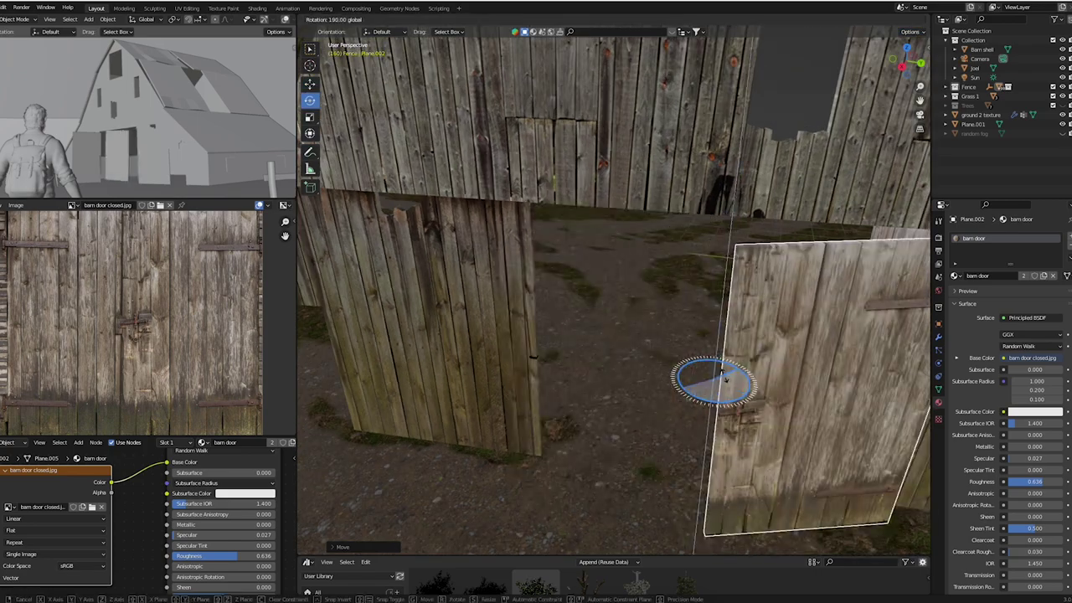
# Move the door into the barn wall opening and rotate it on Z to swing partly open.
pyautogui.moveTo(679, 337)
pyautogui.mouseDown(button='middle')
pyautogui.moveTo(661, 438)
pyautogui.moveTo(612, 368)
pyautogui.moveTo(636, 360)
pyautogui.moveTo(610, 352)
pyautogui.mouseUp(button='middle')
pyautogui.press('g')
pyautogui.click(713, 372)
pyautogui.moveTo(712, 371)
pyautogui.mouseDown(button='middle')
pyautogui.moveTo(669, 377)
pyautogui.moveTo(661, 394)
pyautogui.mouseUp(button='middle')
pyautogui.hotkey('shift', 'space')
pyautogui.press('r')
pyautogui.moveTo(662, 393); pyautogui.dragTo(656, 406)
pyautogui.moveTo(657, 408)
pyautogui.mouseDown(button='middle')
pyautogui.moveTo(550, 316)
pyautogui.moveTo(535, 324)
pyautogui.mouseUp(button='middle')
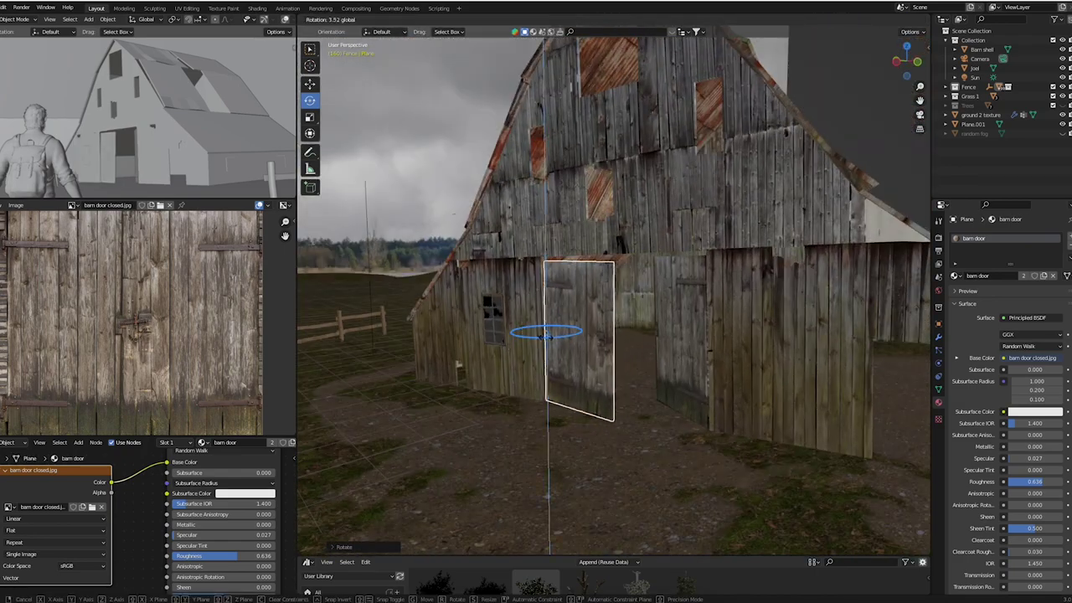
pyautogui.moveTo(546, 335); pyautogui.dragTo(502, 334)
pyautogui.moveTo(502, 335); pyautogui.dragTo(551, 385, button='middle')
pyautogui.click(550, 385)
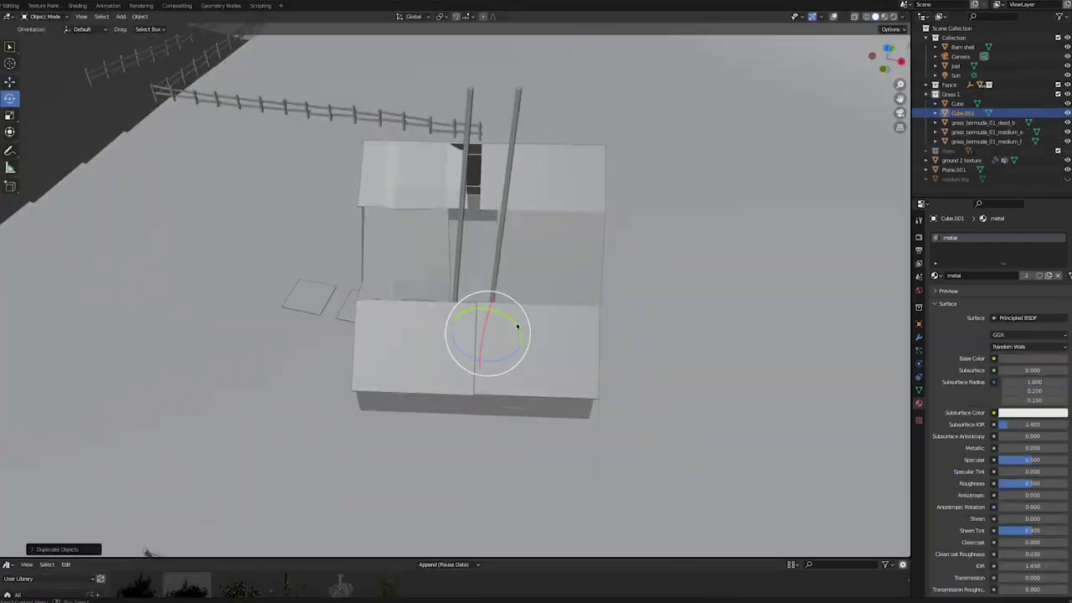
# Duplicate a beam piece along X and tweak another copy in Edit Mode.
pyautogui.moveTo(517, 326)
pyautogui.mouseDown()
pyautogui.moveTo(509, 306)
pyautogui.moveTo(432, 276)
pyautogui.mouseUp()
pyautogui.moveTo(432, 276)
pyautogui.mouseDown(button='middle')
pyautogui.moveTo(486, 335)
pyautogui.moveTo(511, 296)
pyautogui.moveTo(467, 261)
pyautogui.moveTo(432, 281)
pyautogui.moveTo(469, 352)
pyautogui.moveTo(544, 423)
pyautogui.moveTo(467, 289)
pyautogui.moveTo(528, 253)
pyautogui.moveTo(469, 335)
pyautogui.moveTo(502, 277)
pyautogui.moveTo(535, 268)
pyautogui.moveTo(469, 276)
pyautogui.moveTo(392, 157)
pyautogui.moveTo(423, 322)
pyautogui.mouseUp(button='middle')
pyautogui.hotkey('shift', 'd')
pyautogui.press('x')
pyautogui.click(487, 336)
pyautogui.hotkey('shift', 'd')
pyautogui.press('Tab')
pyautogui.scroll(5, 469, 351)
pyautogui.scroll(-3, 467, 289)
pyautogui.press('Tab')
# Duplicate two more beams, sliding one along Y and moving the other flat with Shift+Z.
pyautogui.hotkey('shift', 'd')
pyautogui.press('y')
pyautogui.click(540, 262)
pyautogui.hotkey('shift', 'd')
pyautogui.press('Tab')
pyautogui.press('g')
pyautogui.hotkey('shift', 'z')
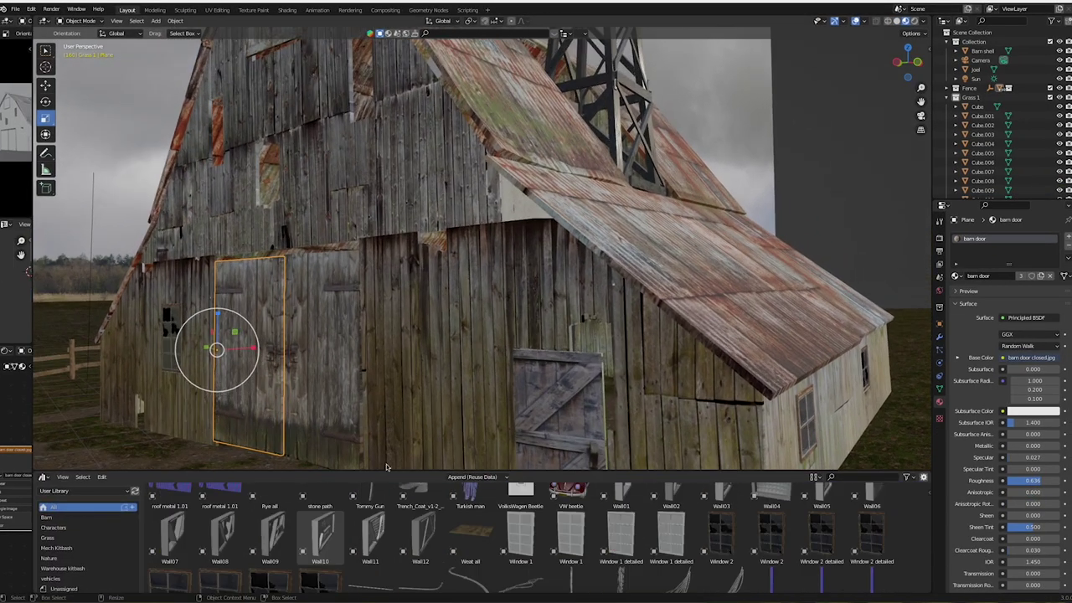
# Drop the wires8 asset onto the roof by the tower and rotate it.
pyautogui.moveTo(387, 472); pyautogui.dragTo(394, 368)
pyautogui.scroll(-5, 642, 479)
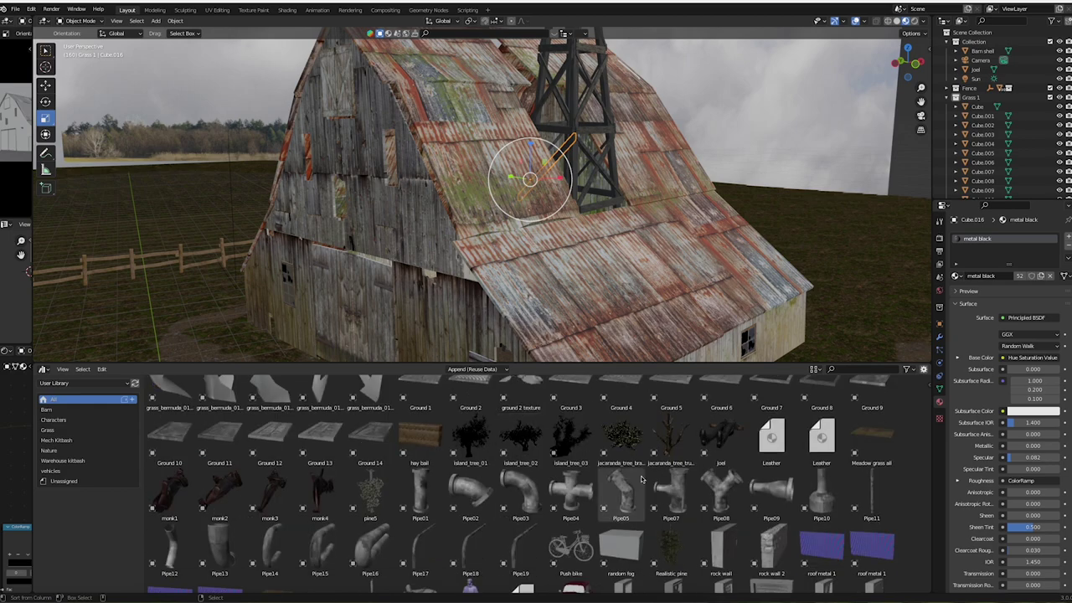
pyautogui.scroll(-5, 641, 479)
pyautogui.moveTo(721, 502); pyautogui.dragTo(490, 276)
pyautogui.moveTo(489, 276); pyautogui.dragTo(251, 251, button='middle')
pyautogui.moveTo(251, 360); pyautogui.dragTo(81, 211)
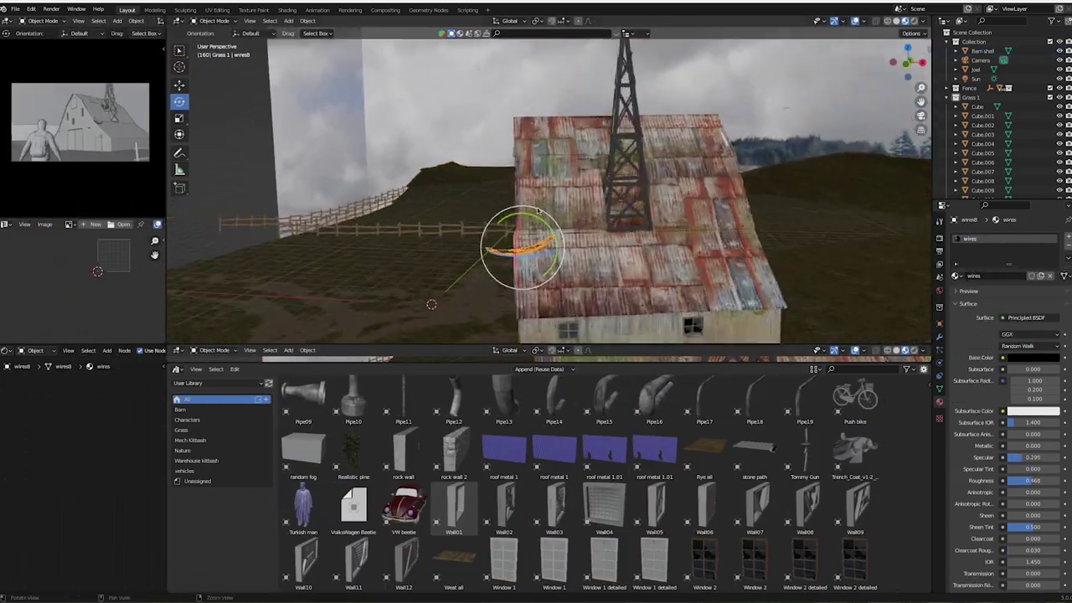
pyautogui.moveTo(502, 165)
pyautogui.mouseDown(button='middle')
pyautogui.moveTo(543, 182)
pyautogui.moveTo(536, 201)
pyautogui.mouseUp(button='middle')
pyautogui.hotkey('shift', 'space')
pyautogui.press('r')
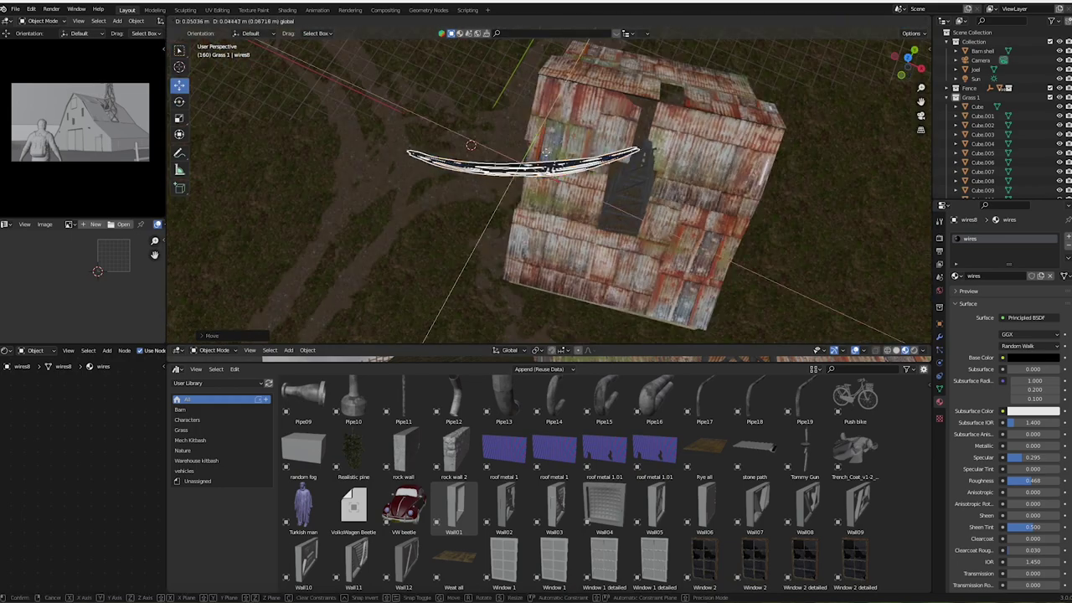
pyautogui.scroll(-5, 586, 486)
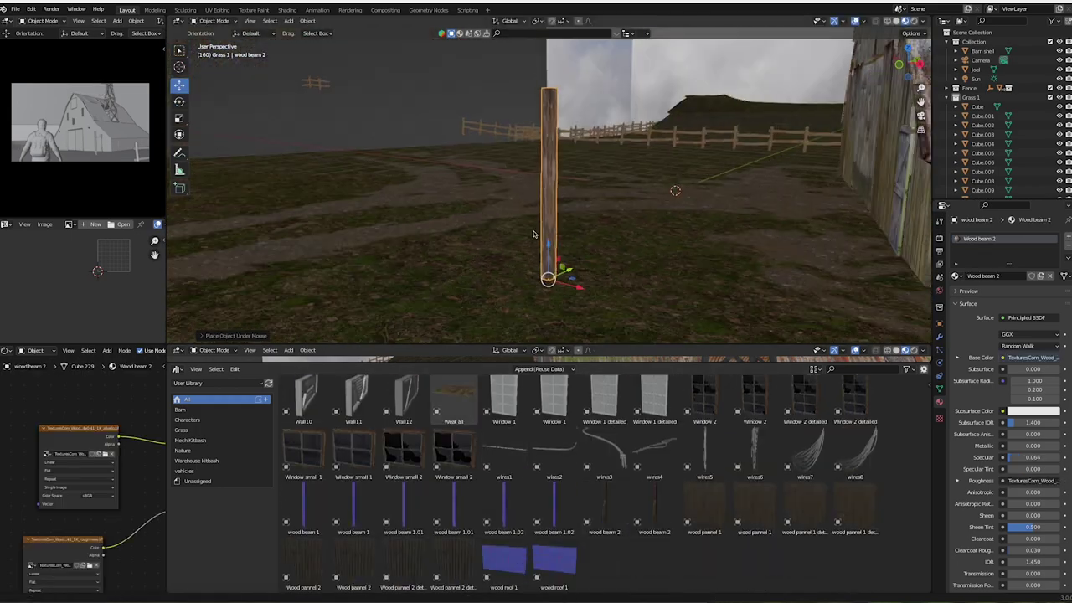
# Move the wood beam 2 post beside the fence, then reselect the wires8 curve.
pyautogui.moveTo(476, 220); pyautogui.dragTo(546, 246, button='middle')
pyautogui.press('g')
pyautogui.moveTo(474, 235); pyautogui.dragTo(586, 268, button='middle')
pyautogui.press('g')
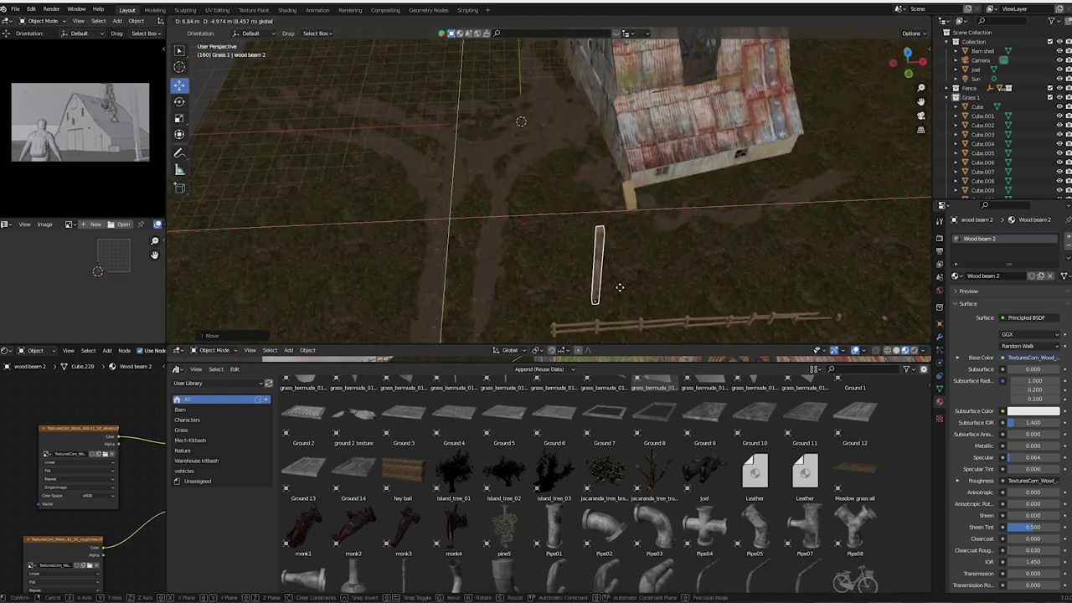
pyautogui.click(597, 305)
pyautogui.moveTo(597, 305); pyautogui.dragTo(578, 251, button='middle')
pyautogui.scroll(5, 520, 167)
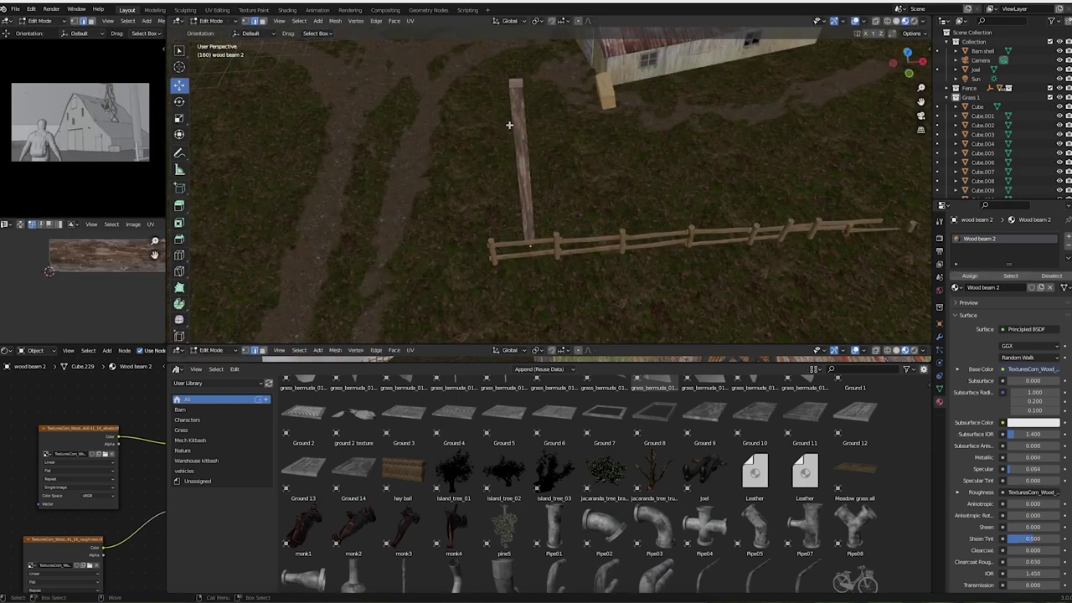
pyautogui.press('Tab')
pyautogui.press('Tab')
pyautogui.moveTo(479, 106)
pyautogui.mouseDown(button='middle')
pyautogui.moveTo(488, 151)
pyautogui.moveTo(544, 209)
pyautogui.mouseUp(button='middle')
pyautogui.click(578, 105)
pyautogui.moveTo(613, 143); pyautogui.dragTo(653, 277, button='middle')
pyautogui.scroll(-5, 671, 427)
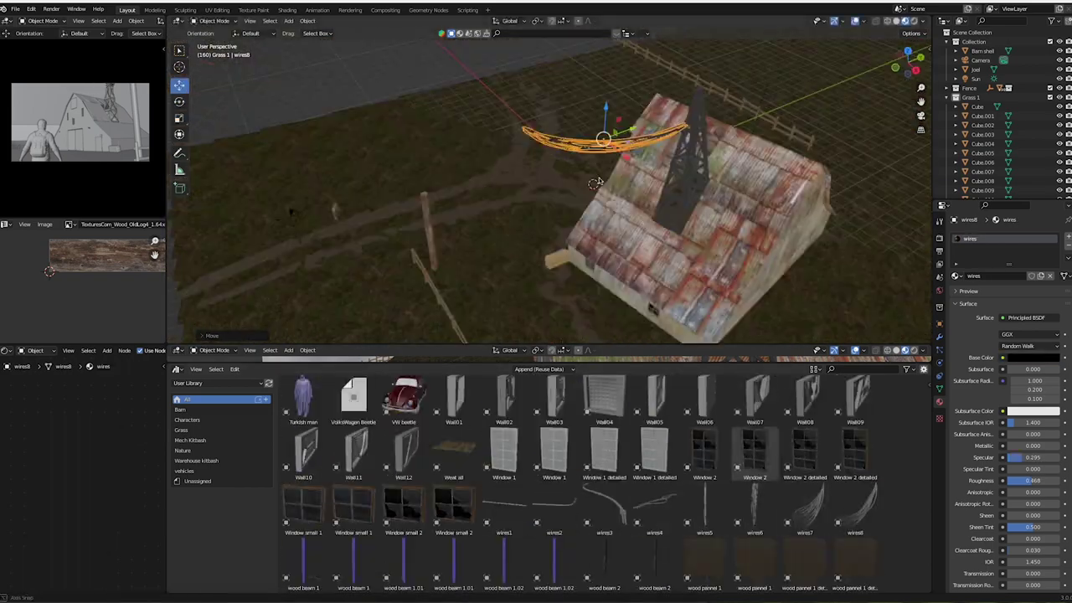
# Rotate the wires8 curve toward the pole and scale it down slightly in Edit Mode.
pyautogui.press('Tab')
pyautogui.press('r')
pyautogui.moveTo(593, 207)
pyautogui.mouseDown(button='middle')
pyautogui.moveTo(620, 170)
pyautogui.moveTo(602, 111)
pyautogui.mouseUp(button='middle')
pyautogui.press('s')
pyautogui.click(644, 140)
pyautogui.moveTo(645, 140)
pyautogui.mouseDown(button='middle')
pyautogui.moveTo(562, 117)
pyautogui.moveTo(552, 179)
pyautogui.mouseUp(button='middle')
pyautogui.press('Tab')
# Rotate and move the wire bundle onto the pole, then frame the barn door.
pyautogui.press('r')
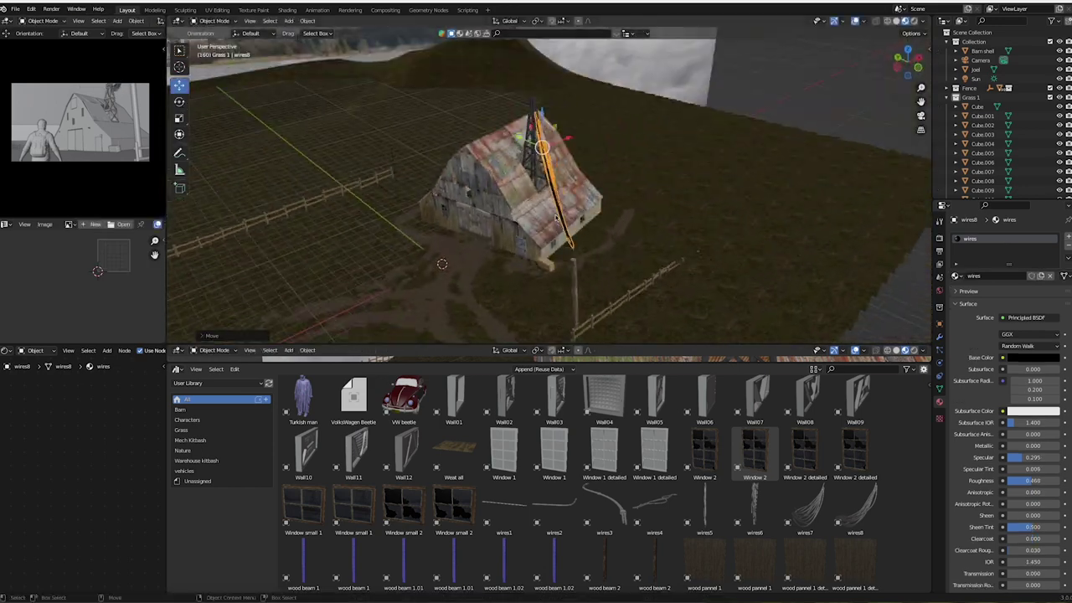
pyautogui.moveTo(564, 157); pyautogui.dragTo(670, 117, button='middle')
pyautogui.press('g')
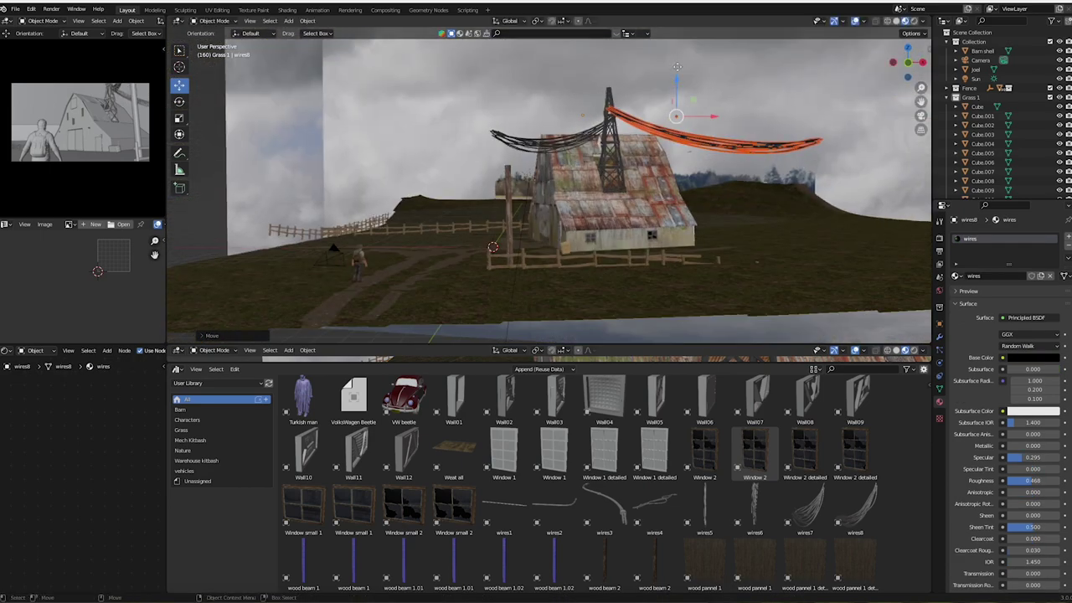
pyautogui.moveTo(677, 67); pyautogui.dragTo(695, 110, button='middle')
pyautogui.press('g')
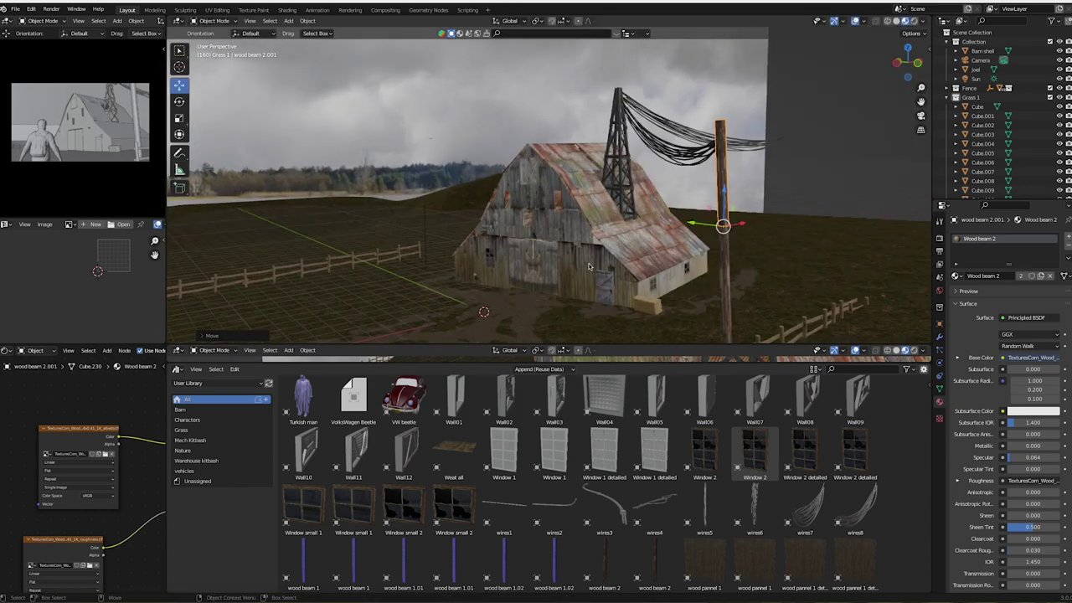
pyautogui.click(589, 267)
pyautogui.press('KP_Decimal')
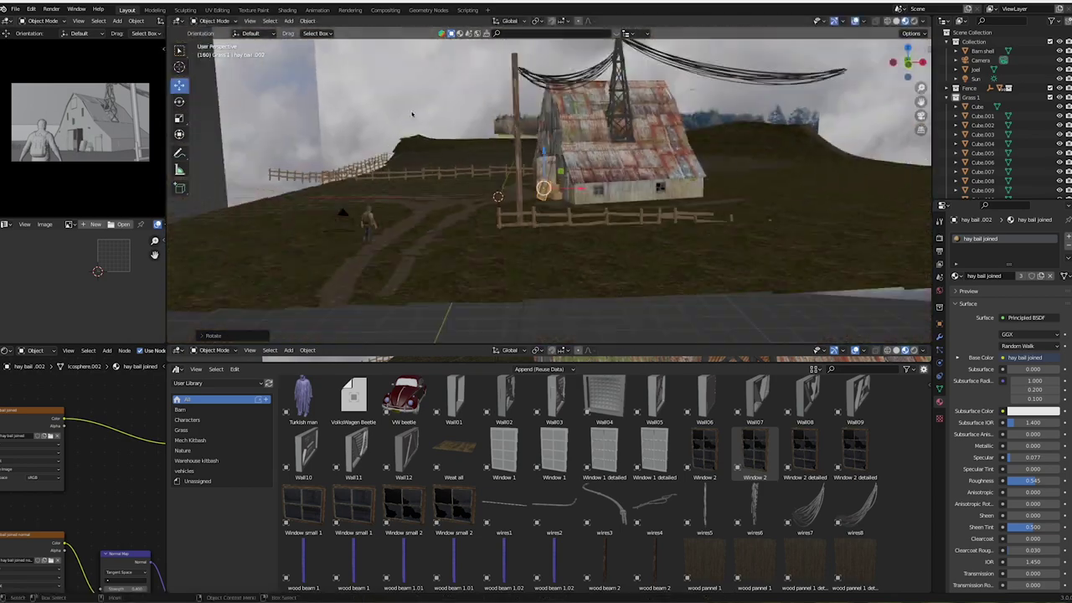
# Orbit to view the hay bales by the barn and look down on the roof wire.
pyautogui.moveTo(411, 114); pyautogui.dragTo(613, 172, button='middle')
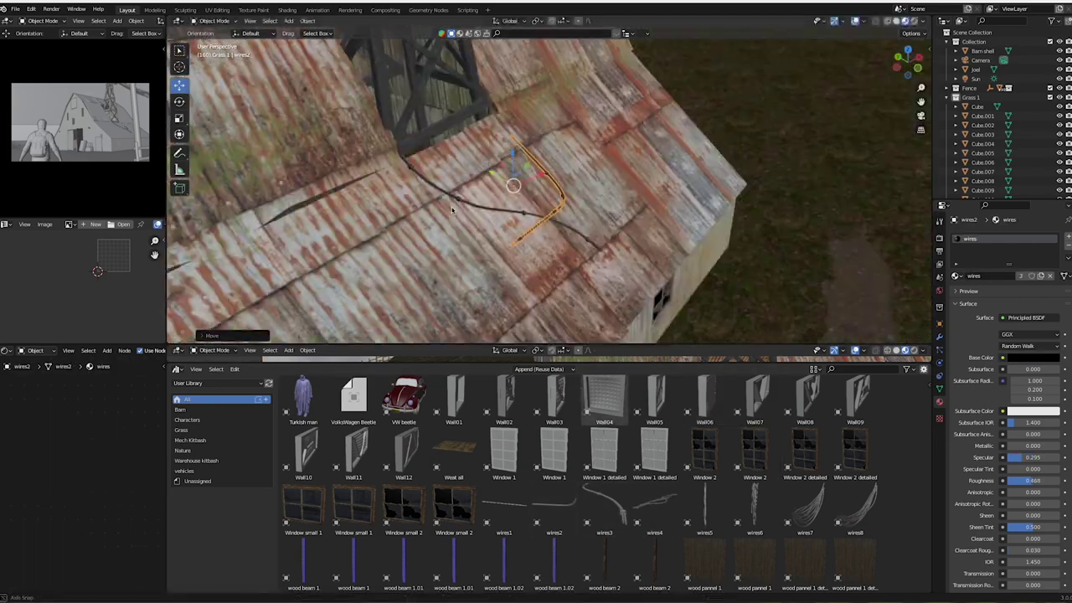
pyautogui.moveTo(455, 164); pyautogui.dragTo(521, 500, button='middle')
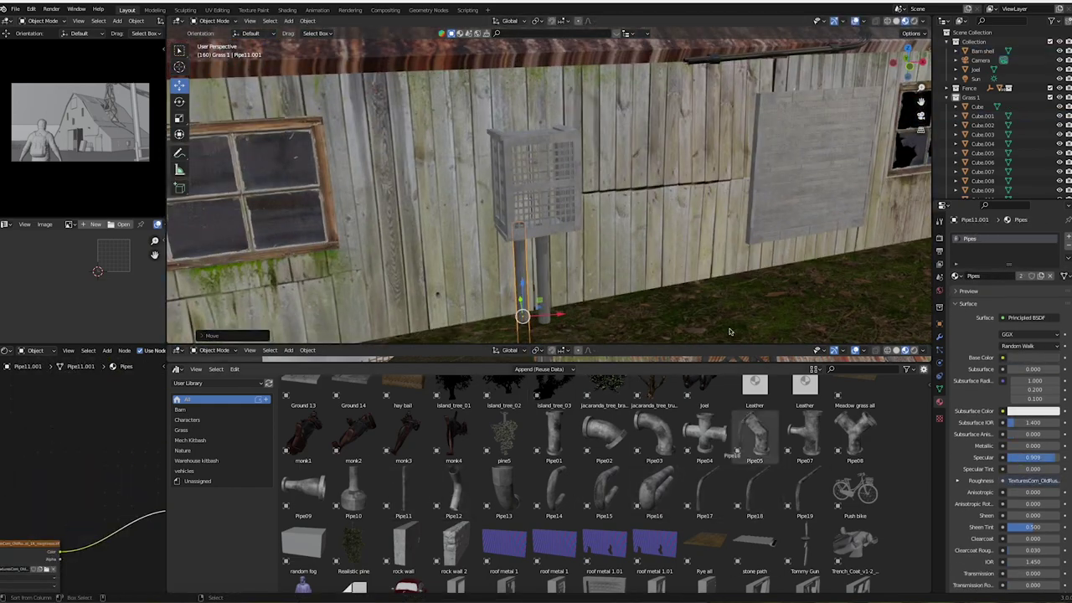
# Duplicate and move another wire bundle around the roof tower.
pyautogui.moveTo(748, 173); pyautogui.dragTo(589, 197, button='middle')
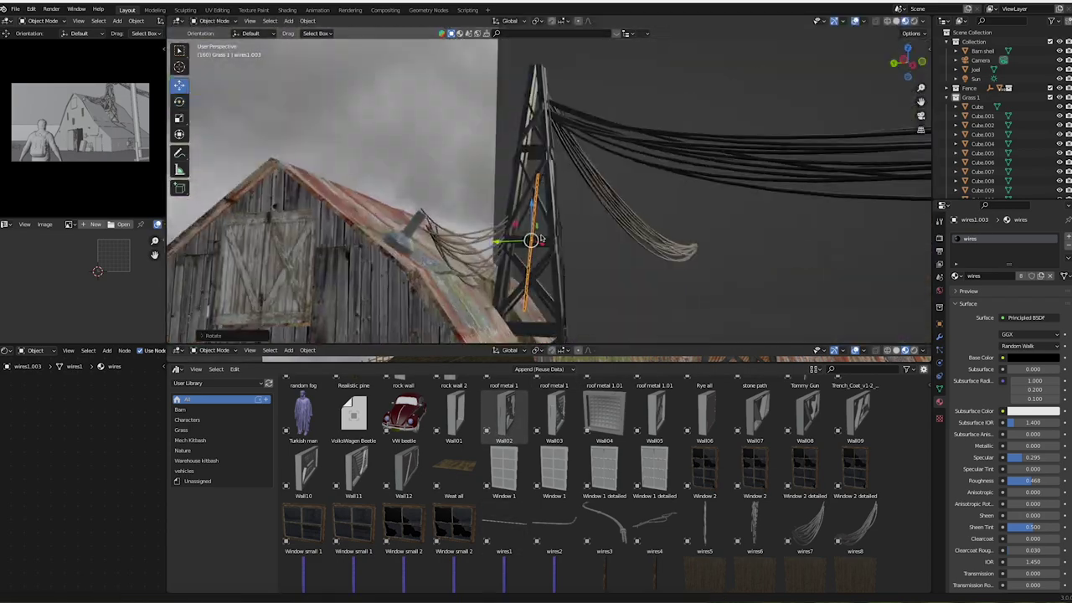
pyautogui.hotkey('shift', 'd')
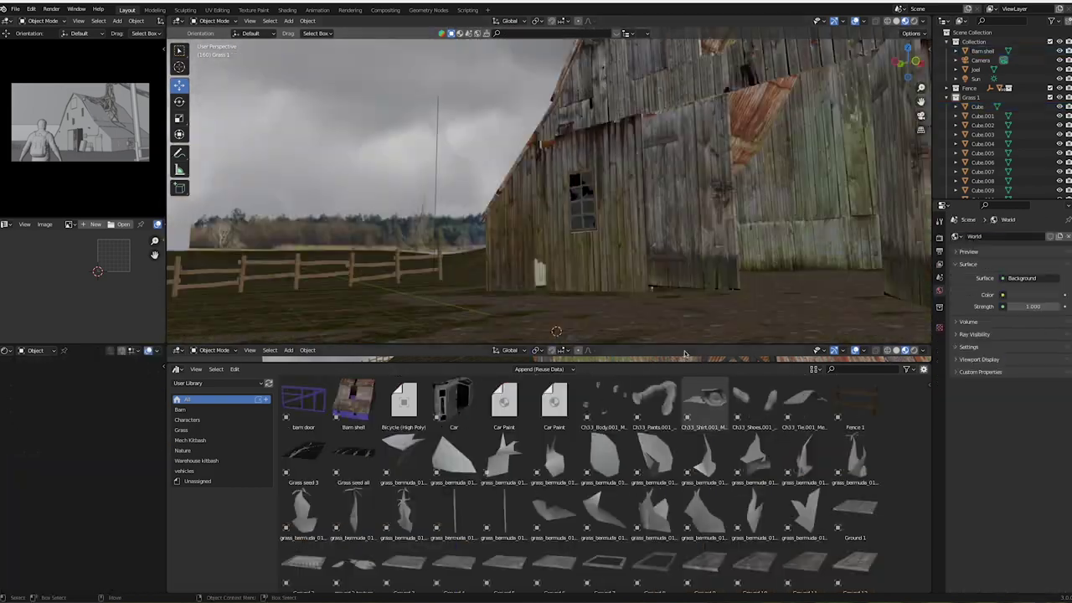
# Duplicate a hay bale and rotate the copy upright.
pyautogui.hotkey('shift', 'd')
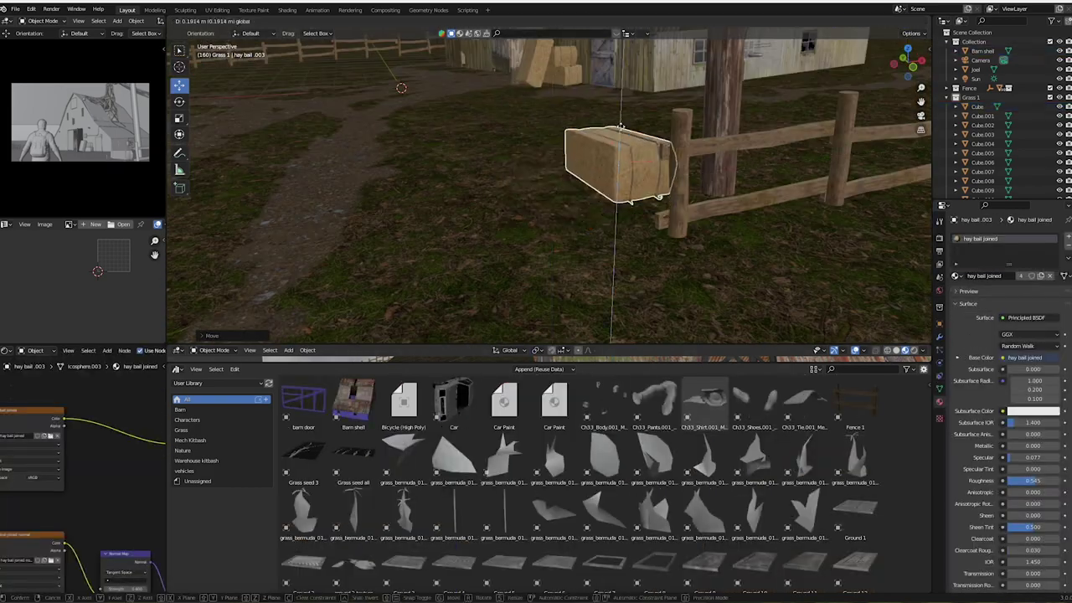
pyautogui.hotkey('shift', 'd')
pyautogui.press('r')
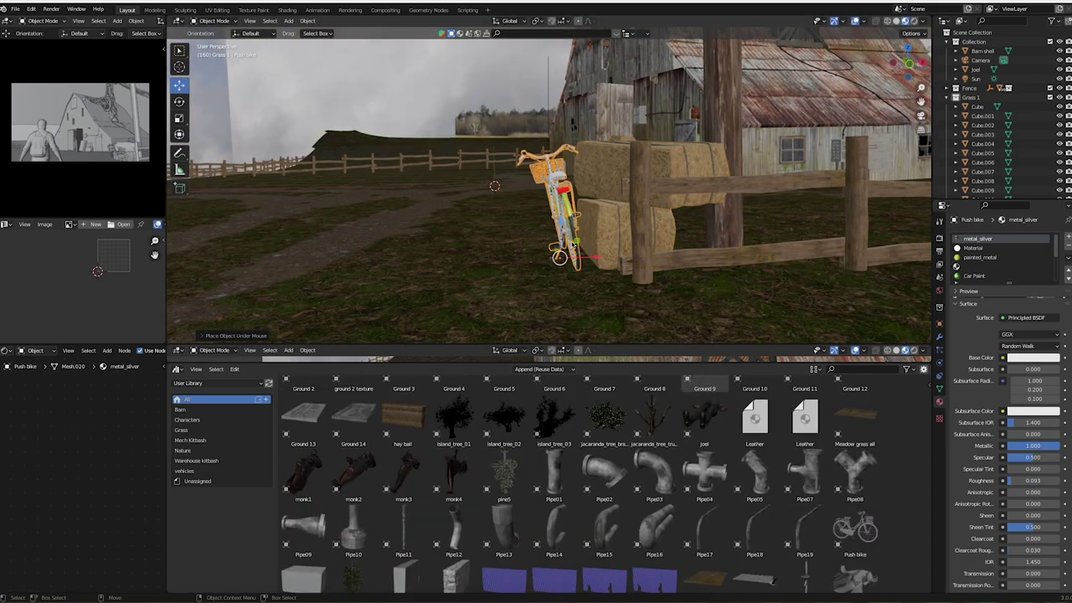
# Place the pipe piece next to the red bicycle's basket.
pyautogui.moveTo(567, 216)
pyautogui.mouseDown(button='middle')
pyautogui.moveTo(563, 227)
pyautogui.moveTo(543, 183)
pyautogui.mouseUp(button='middle')
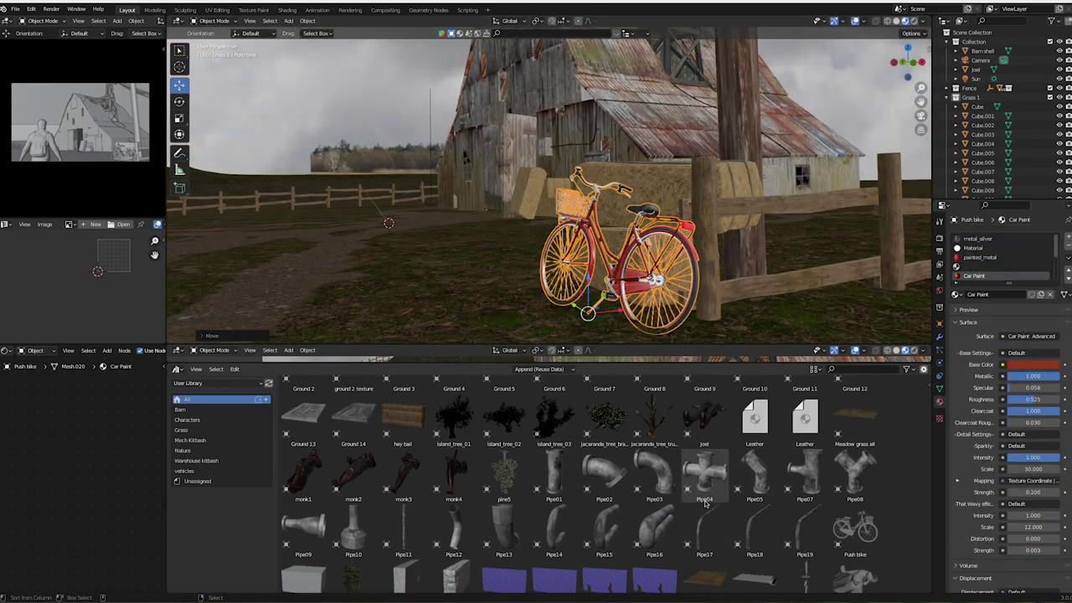
pyautogui.scroll(1, 706, 503)
pyautogui.moveTo(553, 528); pyautogui.dragTo(456, 299)
pyautogui.moveTo(557, 195); pyautogui.dragTo(586, 184, button='middle')
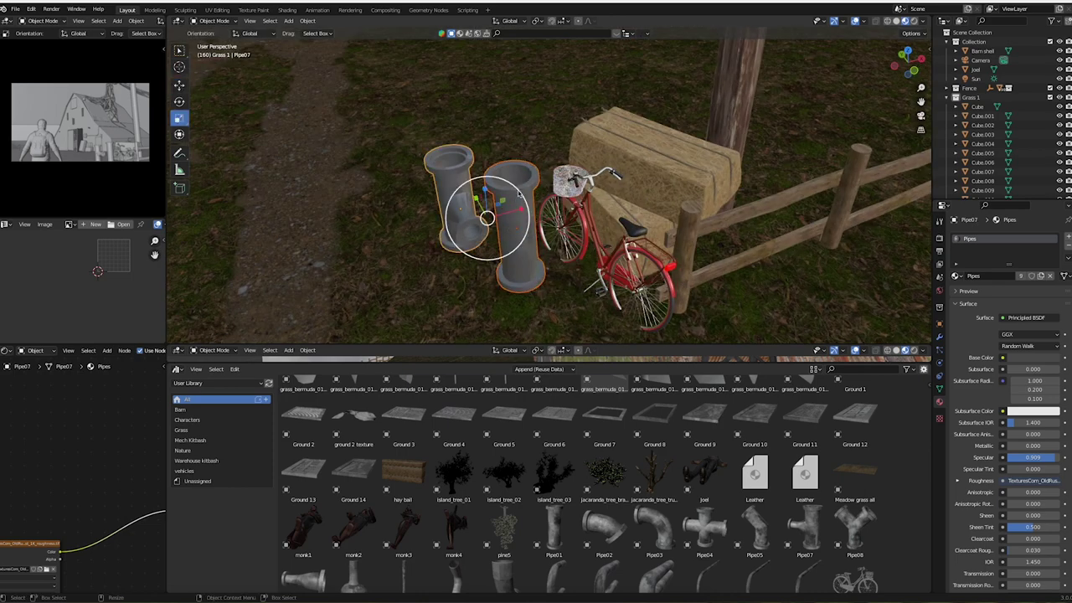
pyautogui.press('g')
pyautogui.click(586, 184)
pyautogui.scroll(3, 601, 180)
pyautogui.scroll(-5, 586, 200)
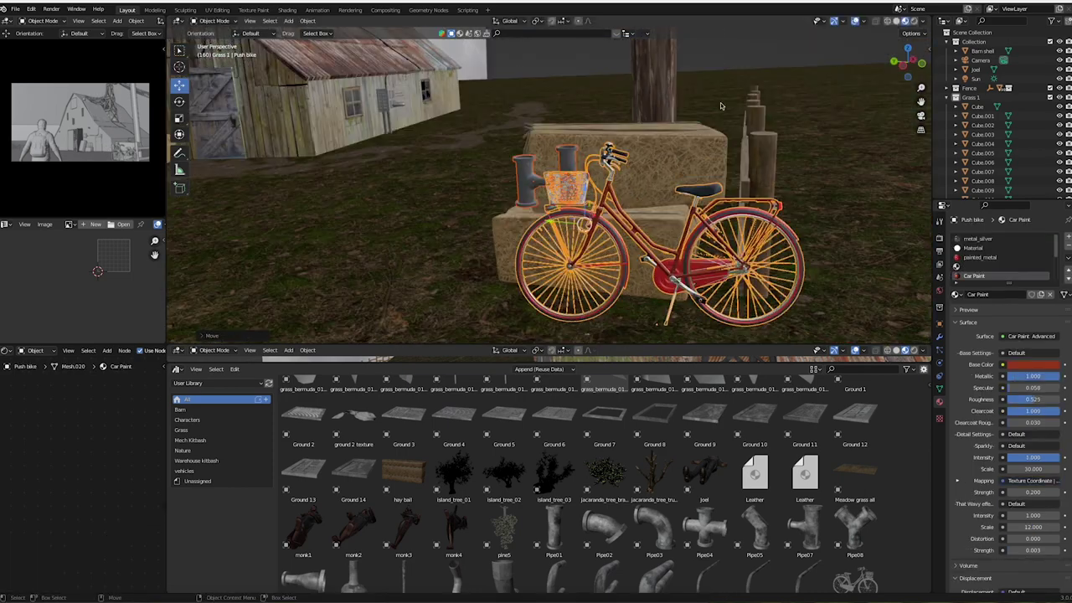
pyautogui.click(444, 241)
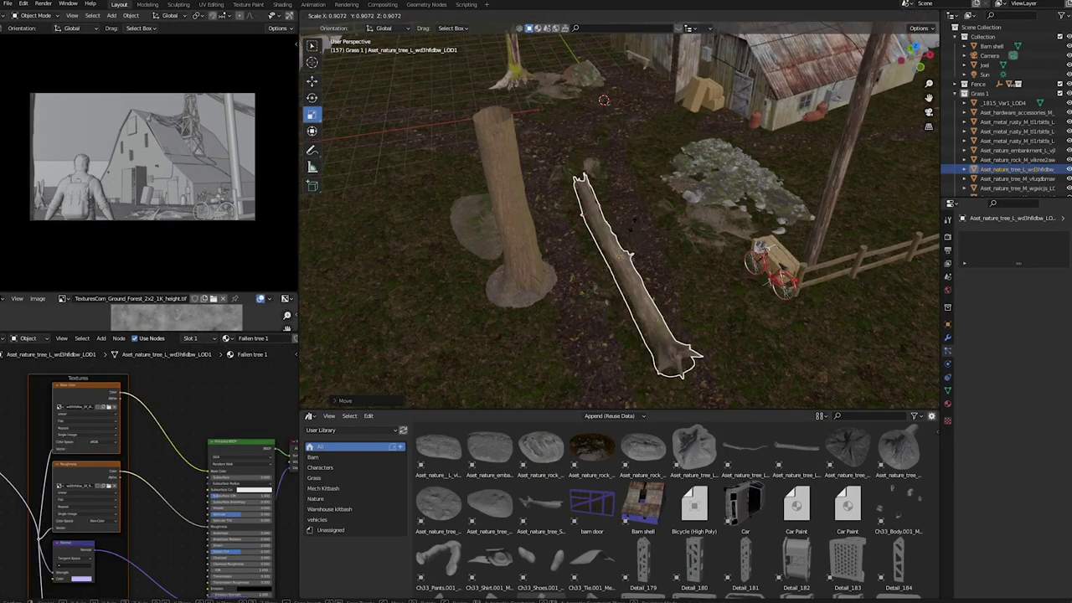
# Reposition the fallen log, add a tree trunk near the fence, and reset it to origin.
pyautogui.press('g')
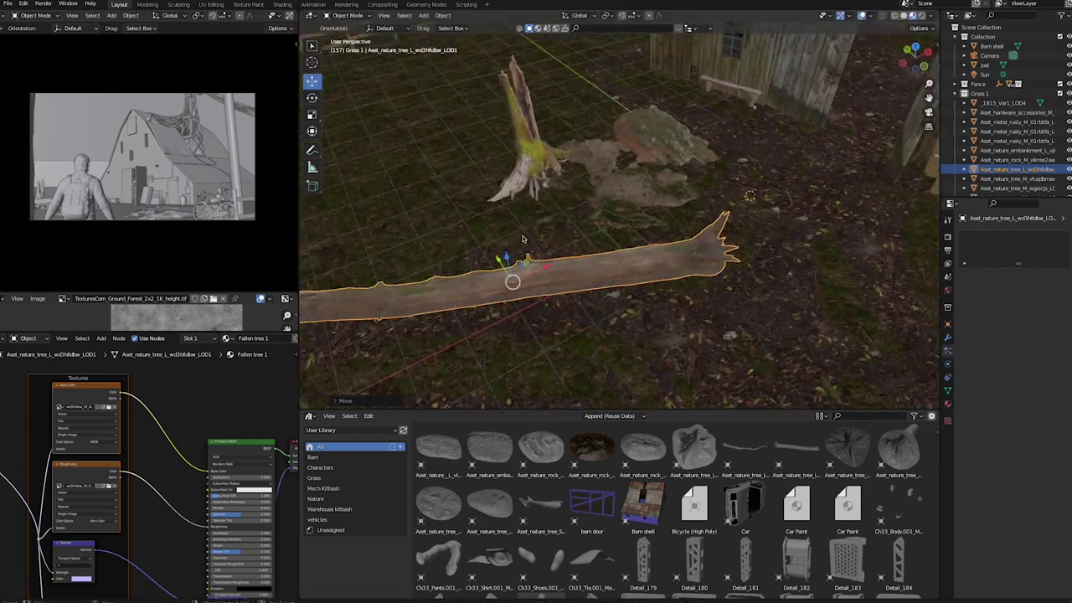
pyautogui.click(457, 224)
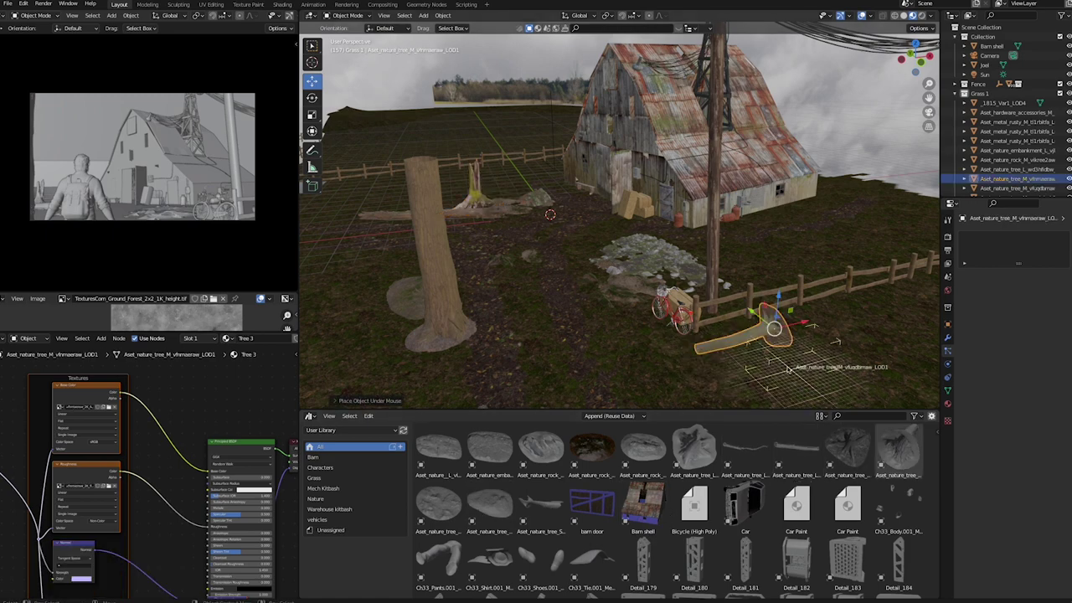
pyautogui.moveTo(741, 339); pyautogui.dragTo(718, 359)
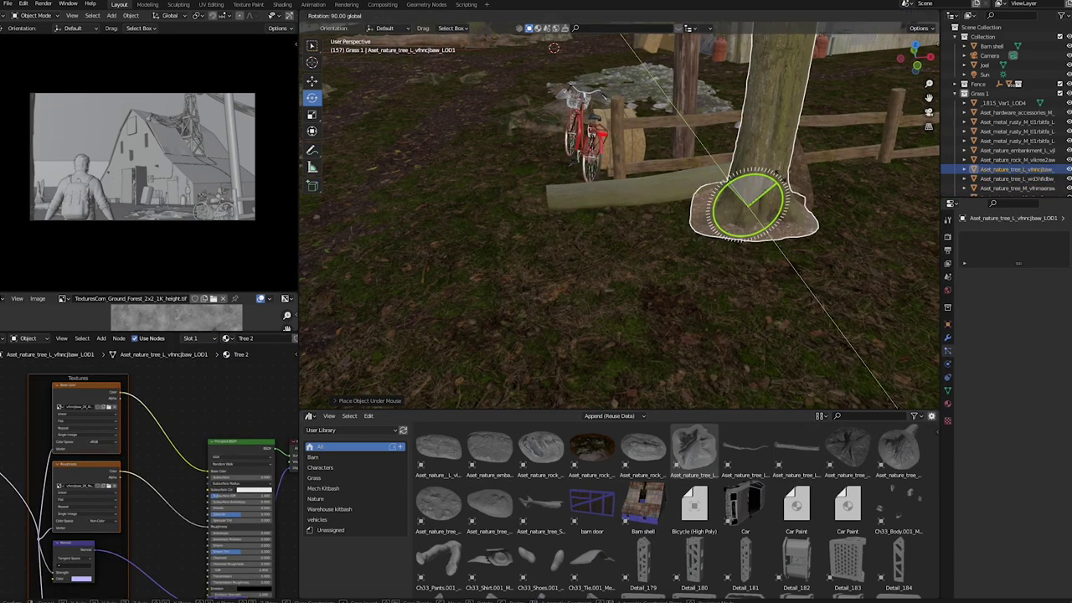
pyautogui.hotkey('alt', 'g')
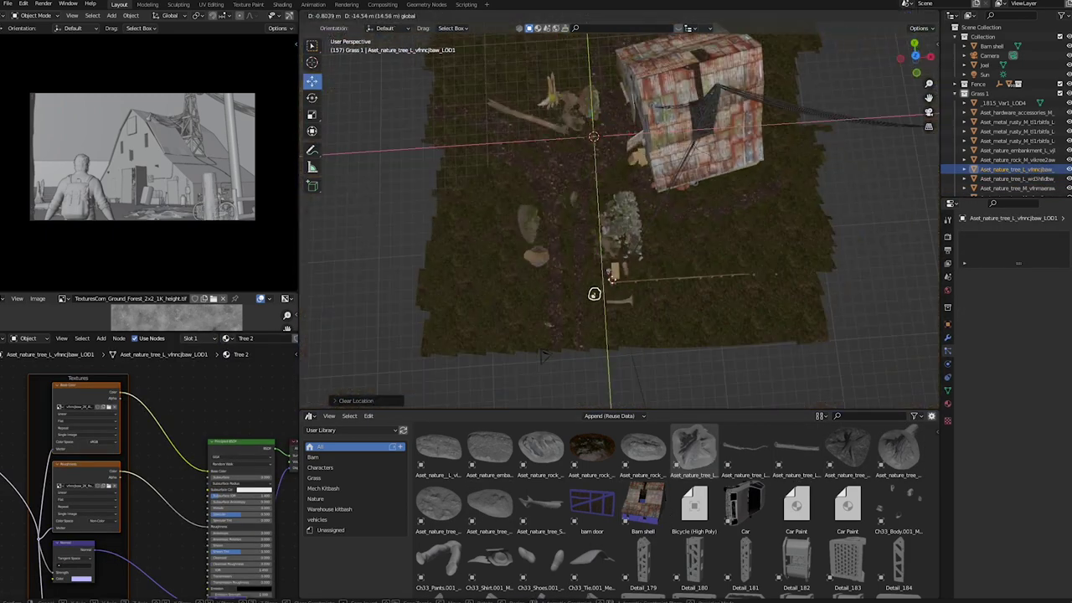
pyautogui.moveTo(550, 213); pyautogui.dragTo(617, 285, button='middle')
pyautogui.click(617, 285)
# Scale up the tree trunk and frame the bike area beside it.
pyautogui.click(595, 313)
pyautogui.press('KP_Decimal')
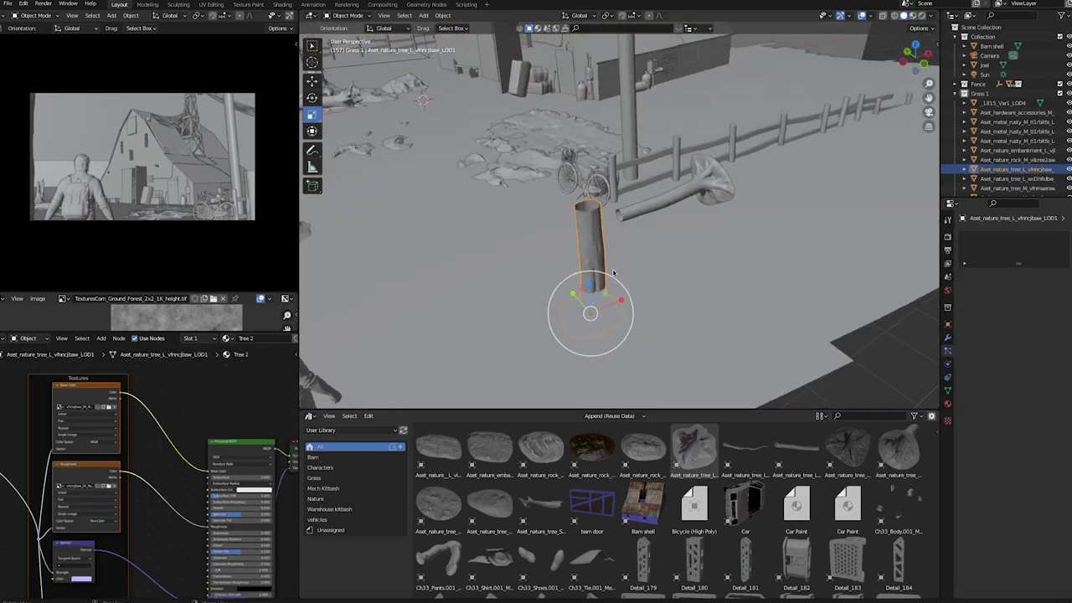
pyautogui.press('s')
pyautogui.moveTo(562, 244); pyautogui.dragTo(590, 241, button='middle')
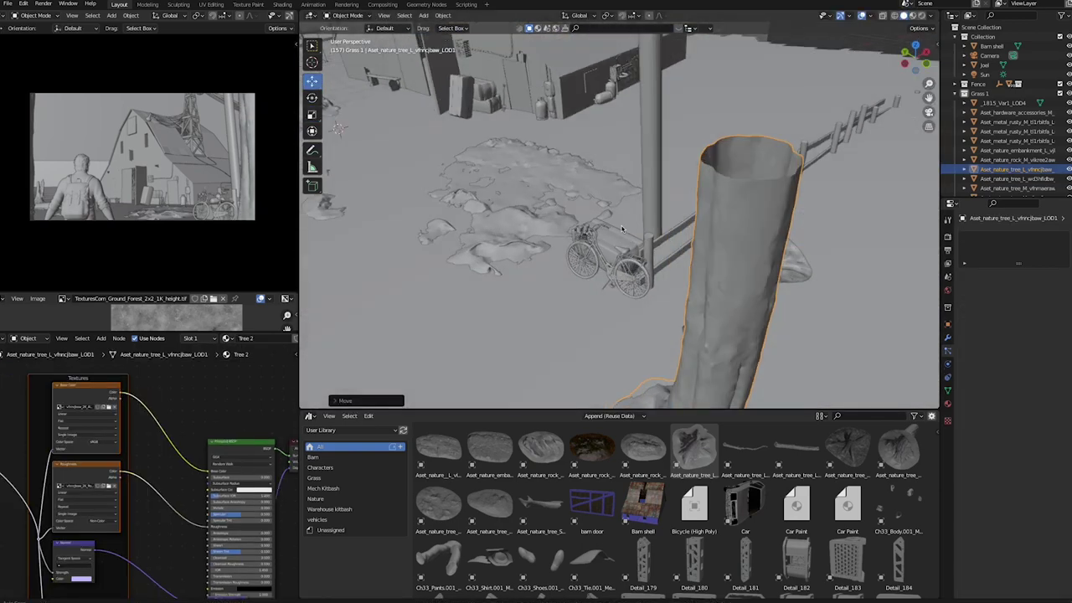
pyautogui.click(593, 240)
pyautogui.click(624, 227)
pyautogui.press('KP_Decimal')
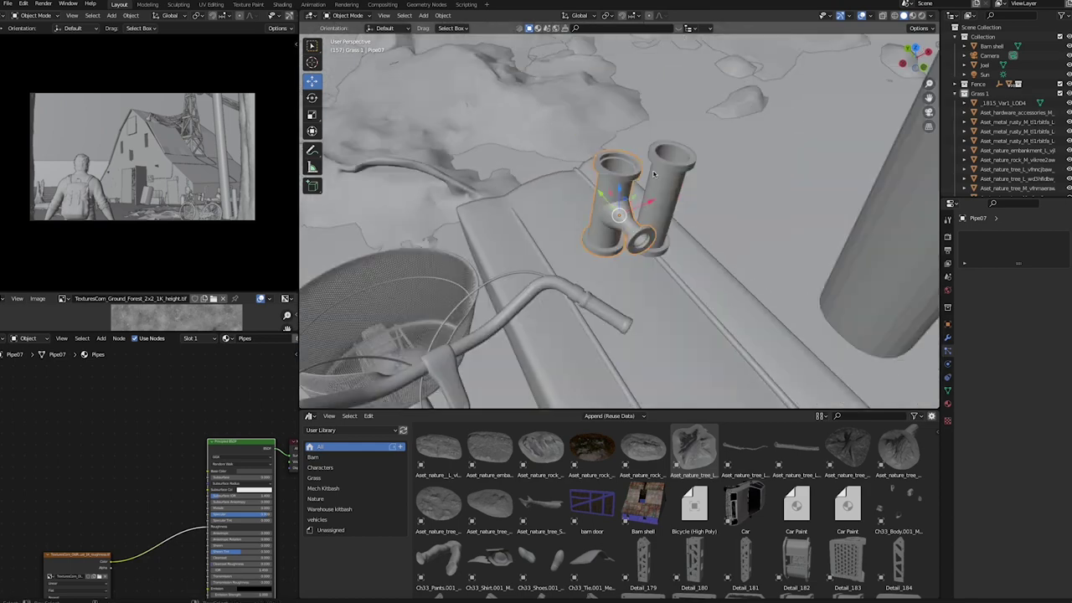
pyautogui.moveTo(623, 228)
pyautogui.mouseDown(button='middle')
pyautogui.moveTo(679, 232)
pyautogui.moveTo(600, 293)
pyautogui.mouseUp(button='middle')
# Move the second tree trunk along X and rotate it to sit beside the stump.
pyautogui.click(678, 243)
pyautogui.press('KP_Decimal')
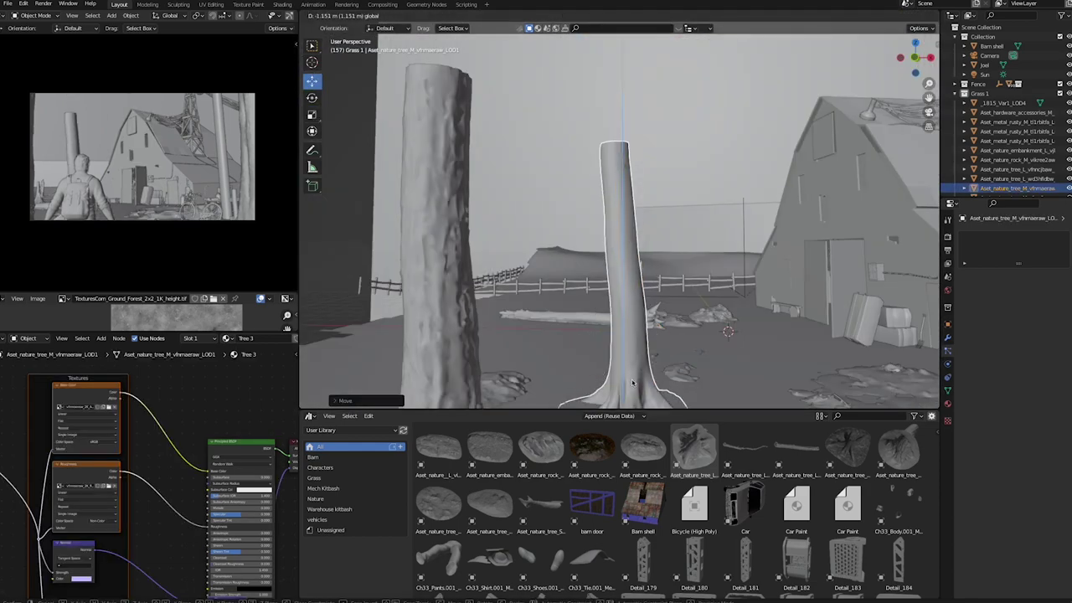
pyautogui.press('g')
pyautogui.press('g')
pyautogui.press('x')
pyautogui.moveTo(601, 330)
pyautogui.mouseDown(button='middle')
pyautogui.moveTo(598, 293)
pyautogui.moveTo(569, 236)
pyautogui.moveTo(655, 224)
pyautogui.mouseUp(button='middle')
pyautogui.click(612, 311)
pyautogui.click(559, 218)
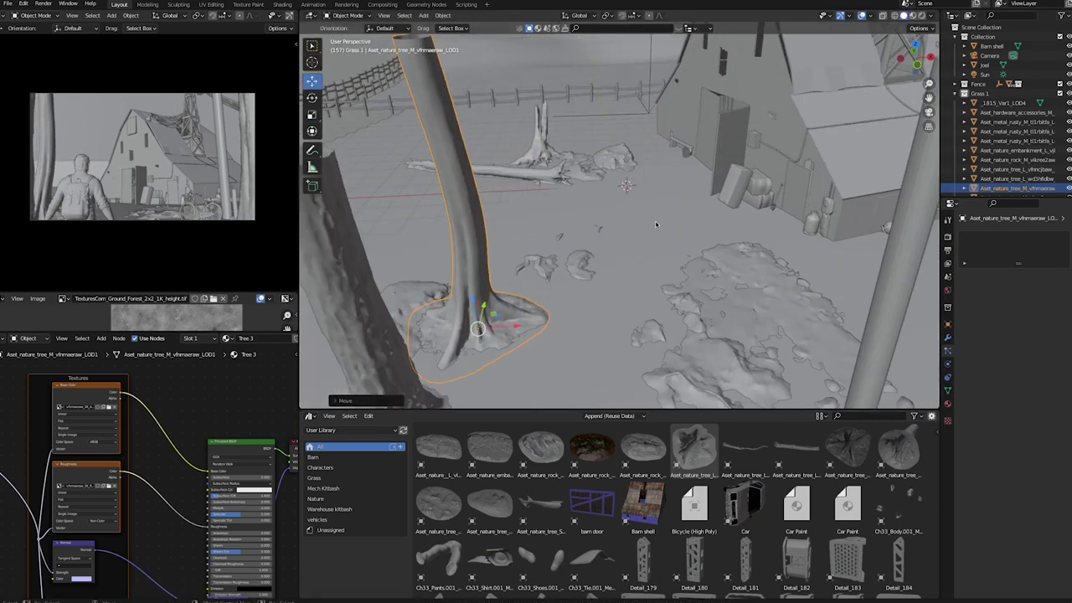
# Drag in the broken log asset, scale it down, and sink it along Z into the ground.
pyautogui.moveTo(577, 479); pyautogui.dragTo(694, 293)
pyautogui.press('KP_Decimal')
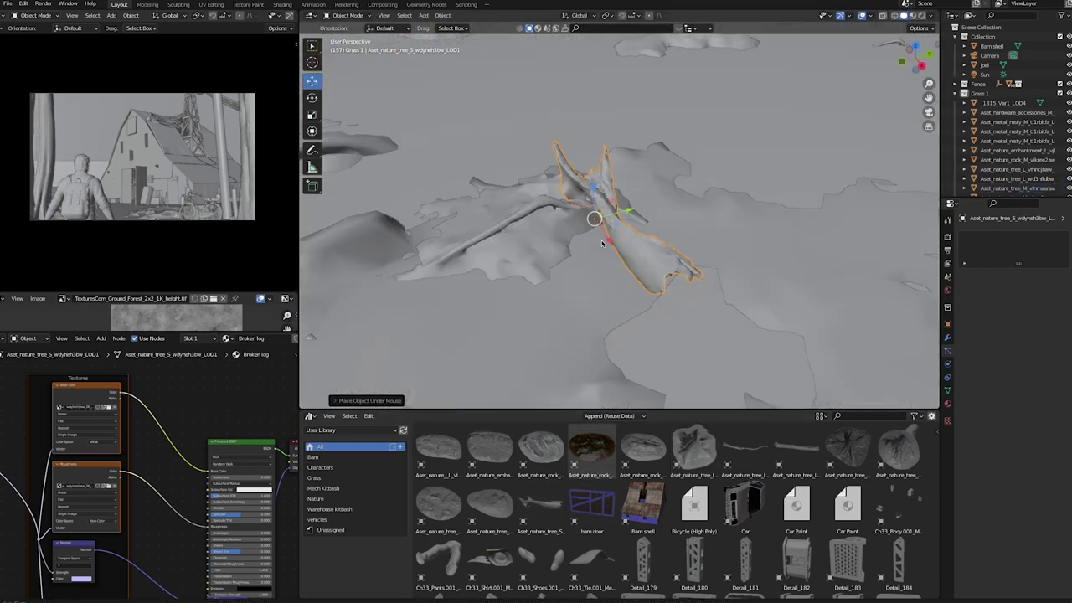
pyautogui.press('s')
pyautogui.click(670, 188)
pyautogui.moveTo(670, 189)
pyautogui.mouseDown(button='middle')
pyautogui.moveTo(620, 161)
pyautogui.moveTo(636, 201)
pyautogui.mouseUp(button='middle')
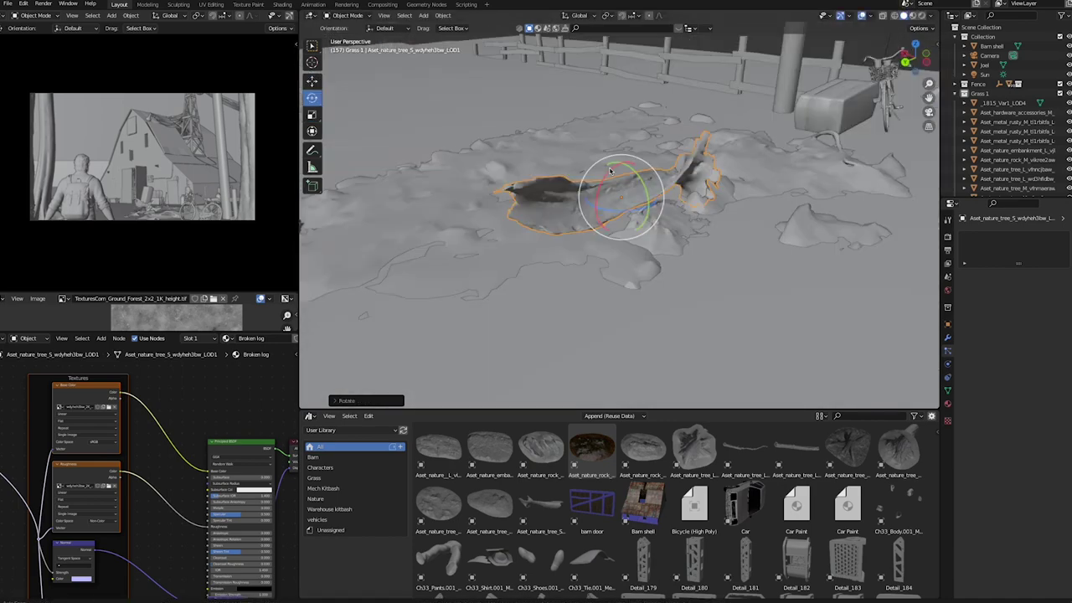
pyautogui.hotkey('shift', 'space')
pyautogui.press('g')
pyautogui.moveTo(634, 220); pyautogui.dragTo(634, 204)
pyautogui.click(634, 203)
pyautogui.moveTo(635, 204)
pyautogui.mouseDown(button='middle')
pyautogui.moveTo(639, 240)
pyautogui.moveTo(617, 223)
pyautogui.moveTo(643, 170)
pyautogui.moveTo(636, 180)
pyautogui.moveTo(661, 201)
pyautogui.mouseUp(button='middle')
pyautogui.scroll(-5, 670, 503)
# Zoom in on the wires and pylon, then show the Mech Kitbash Warehouse kitbash assets.
pyautogui.moveTo(620, 410); pyautogui.dragTo(620, 293)
pyautogui.scroll(-3, 890, 358)
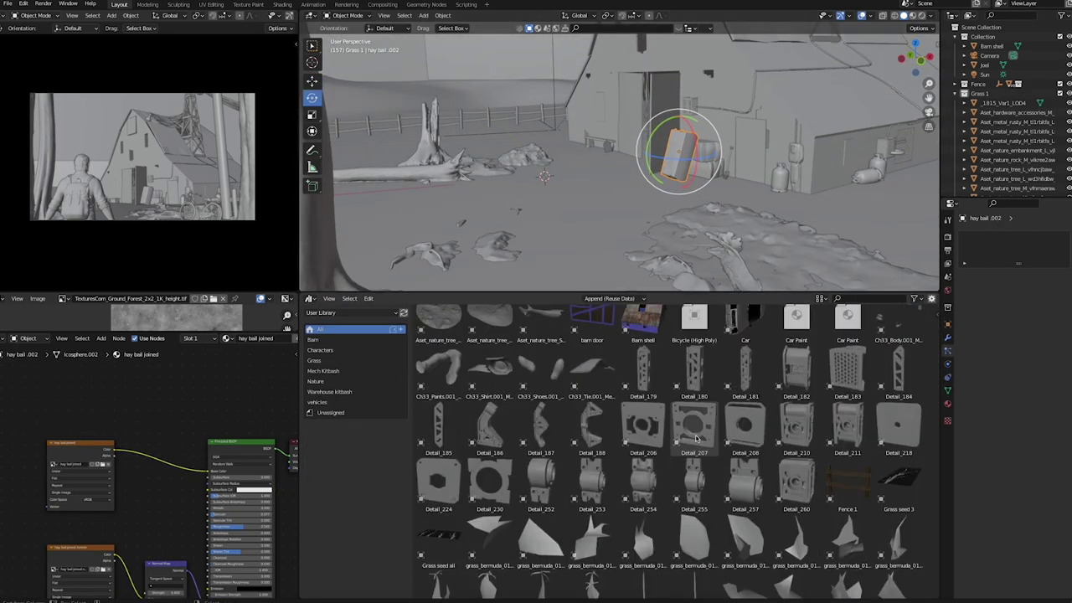
pyautogui.scroll(-5, 890, 358)
pyautogui.scroll(-5, 890, 359)
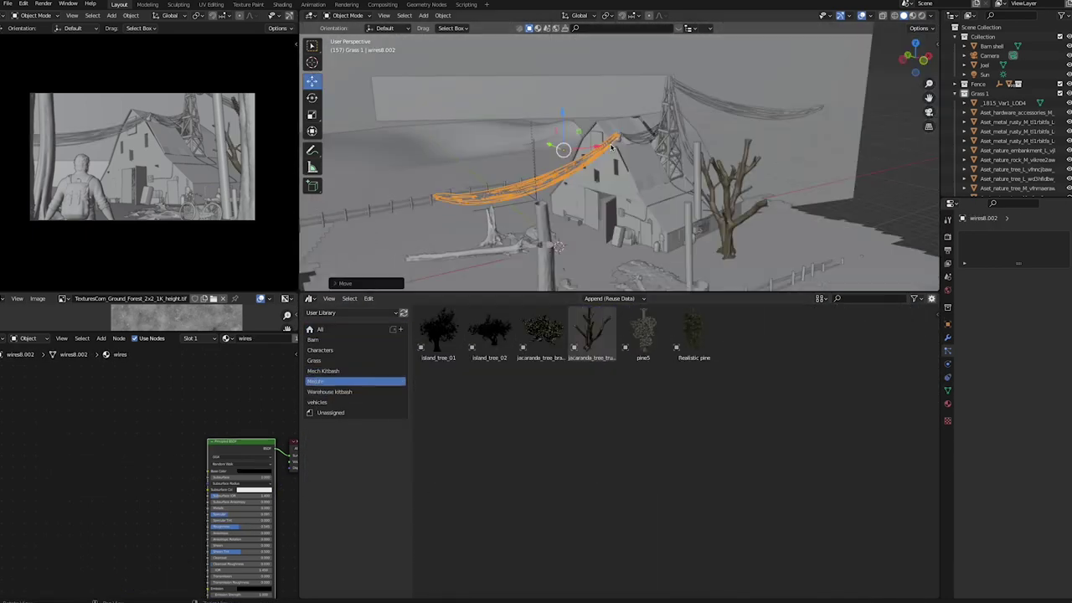
pyautogui.moveTo(612, 146)
pyautogui.mouseDown(button='middle')
pyautogui.moveTo(586, 100)
pyautogui.moveTo(536, 134)
pyautogui.mouseUp(button='middle')
pyautogui.click(323, 370)
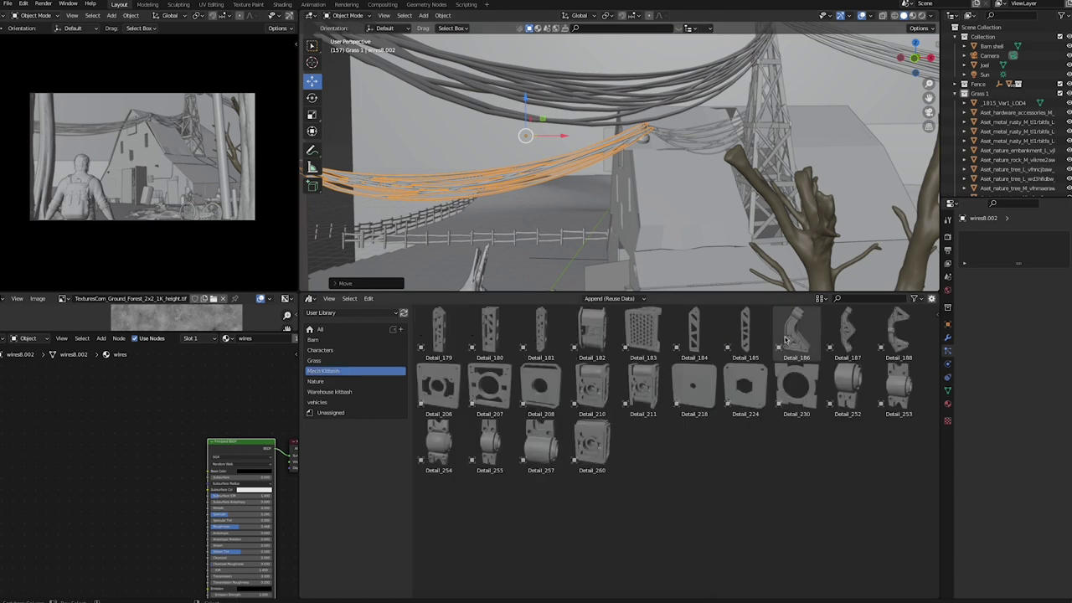
pyautogui.click(329, 391)
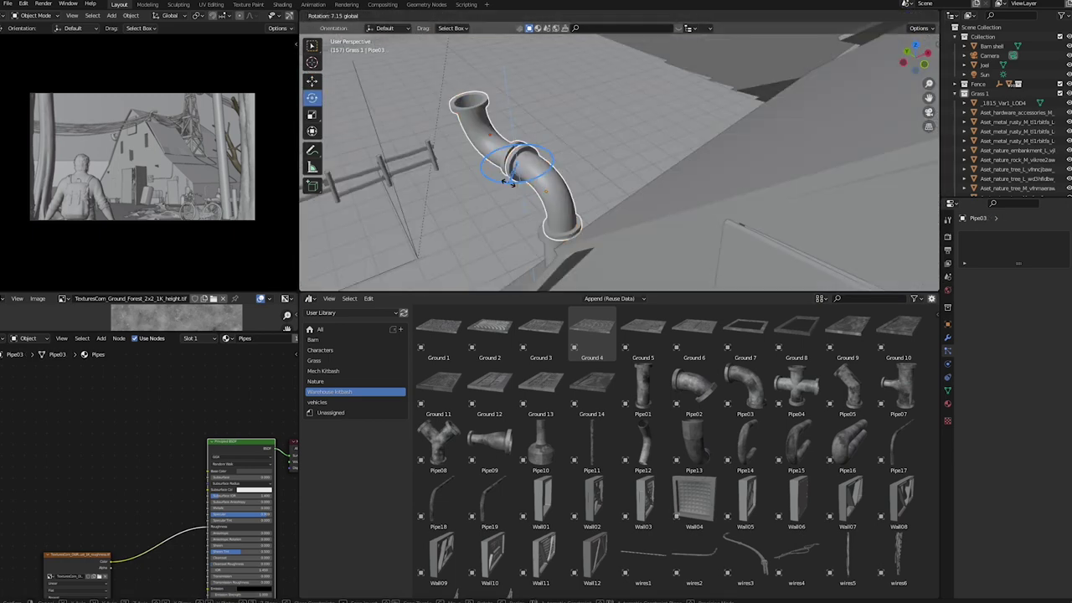
# Duplicate the Pipe03 piece and place the Mech Kitbash Detail_180 panel against the barn.
pyautogui.hotkey('shift', 'd')
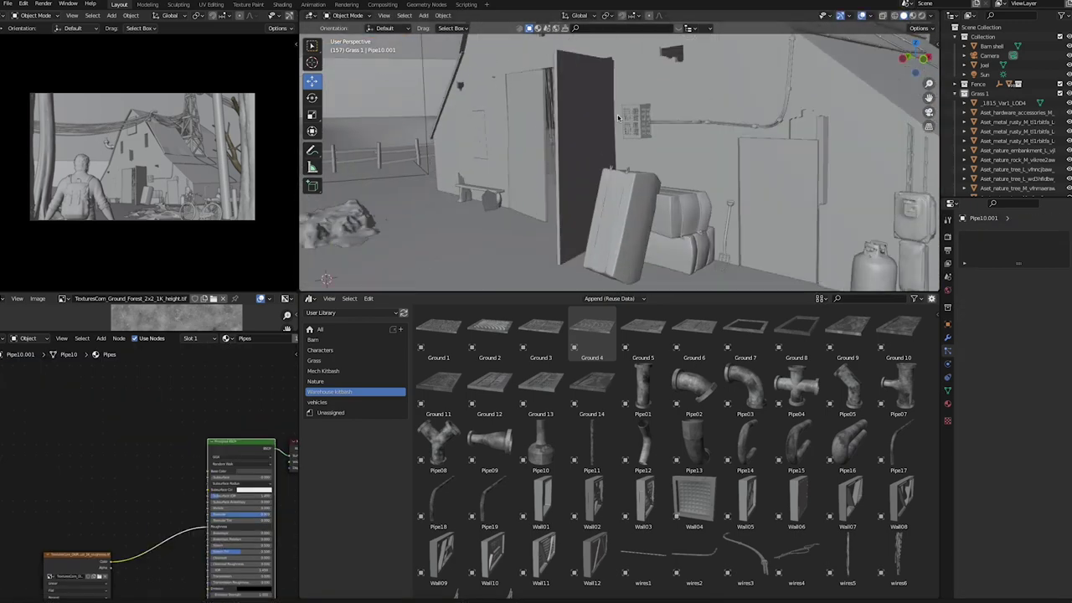
pyautogui.click(323, 371)
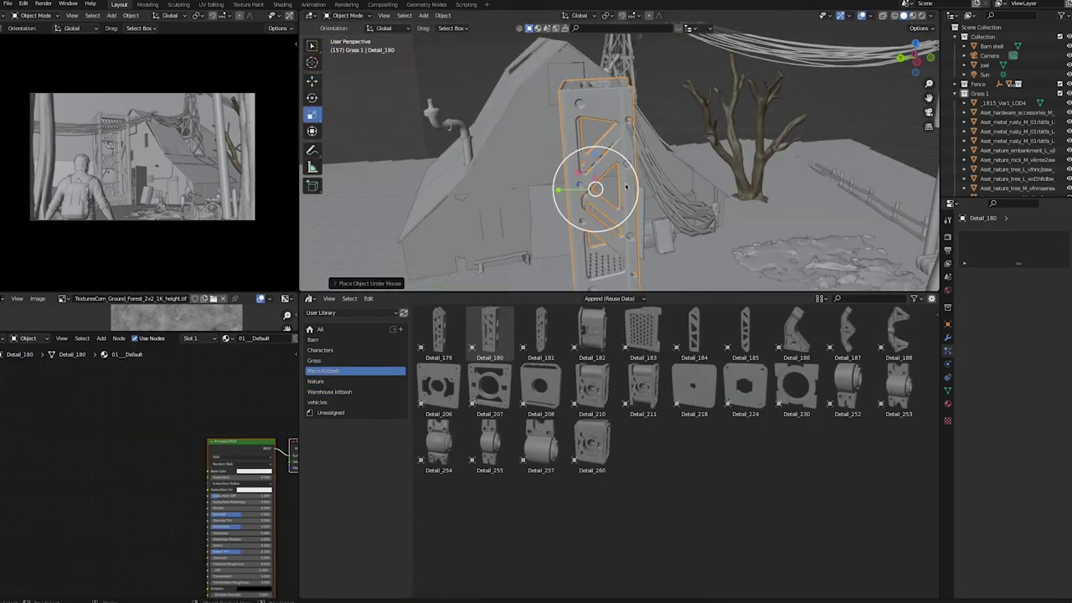
pyautogui.moveTo(489, 331); pyautogui.dragTo(586, 219)
pyautogui.moveTo(629, 170); pyautogui.dragTo(537, 151, button='middle')
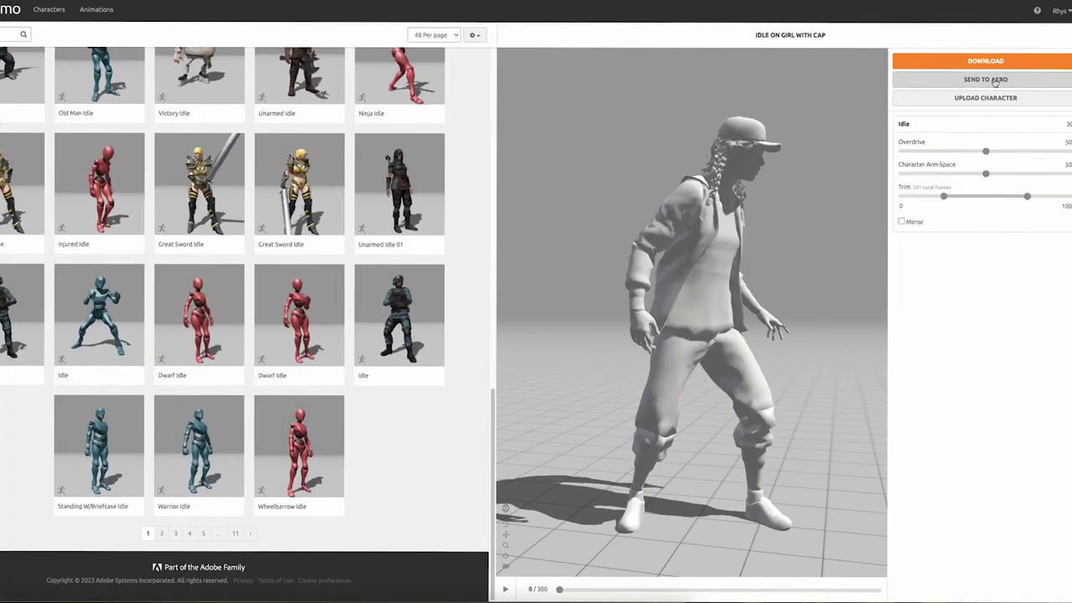
# Preview Standing Idle and Action Idle To Standing Idle, then load an idle animation onto the girl.
pyautogui.moveTo(670, 596); pyautogui.dragTo(684, 597)
pyautogui.scroll(5, 251, 335)
pyautogui.scroll(3, 251, 335)
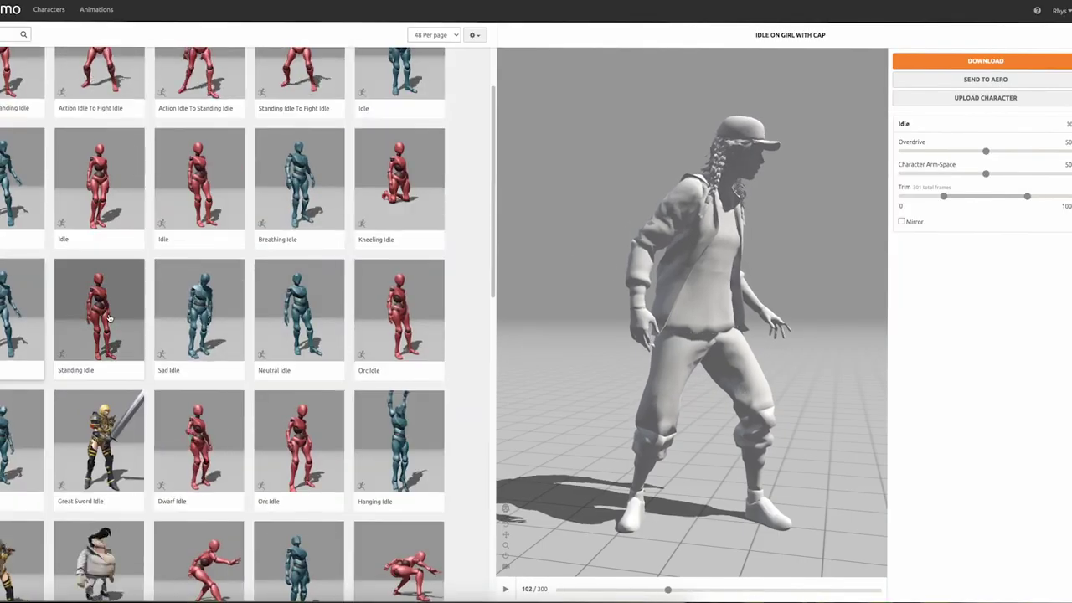
pyautogui.click(99, 319)
pyautogui.scroll(2, 251, 335)
pyautogui.click(198, 143)
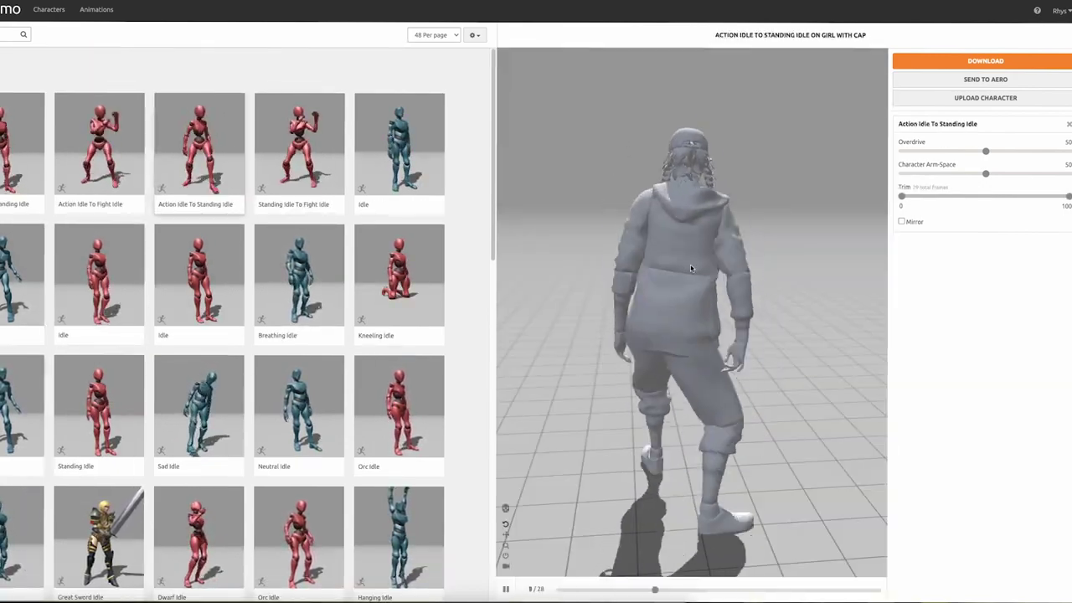
pyautogui.click(299, 167)
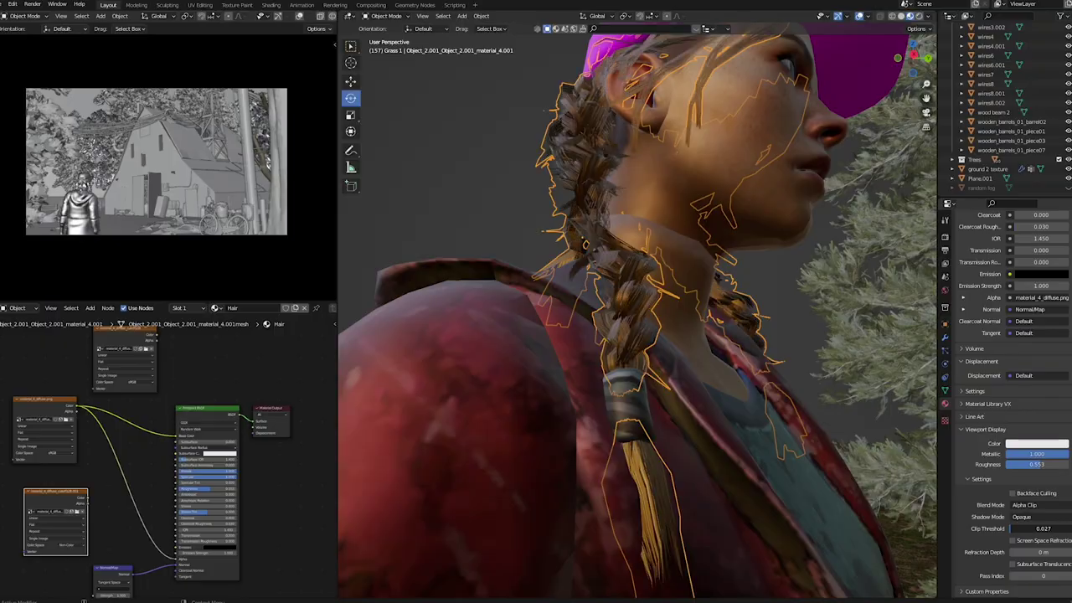
# Set the trousers material's Principled BSDF Metallic to 0 and Specular to 0.1.
pyautogui.scroll(-2, 121, 502)
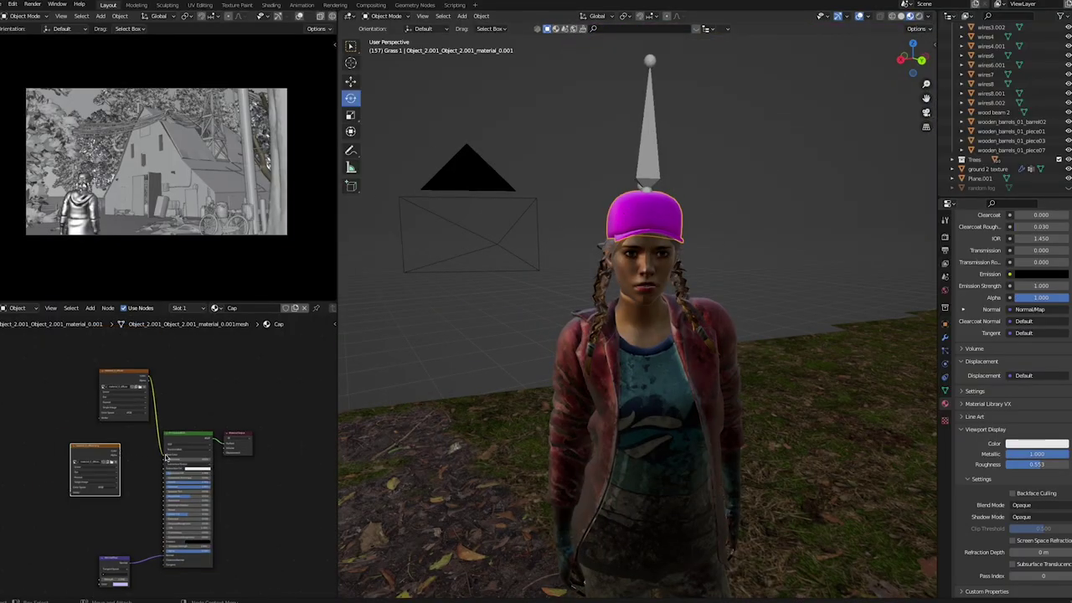
pyautogui.scroll(3, 159, 402)
pyautogui.click(174, 417)
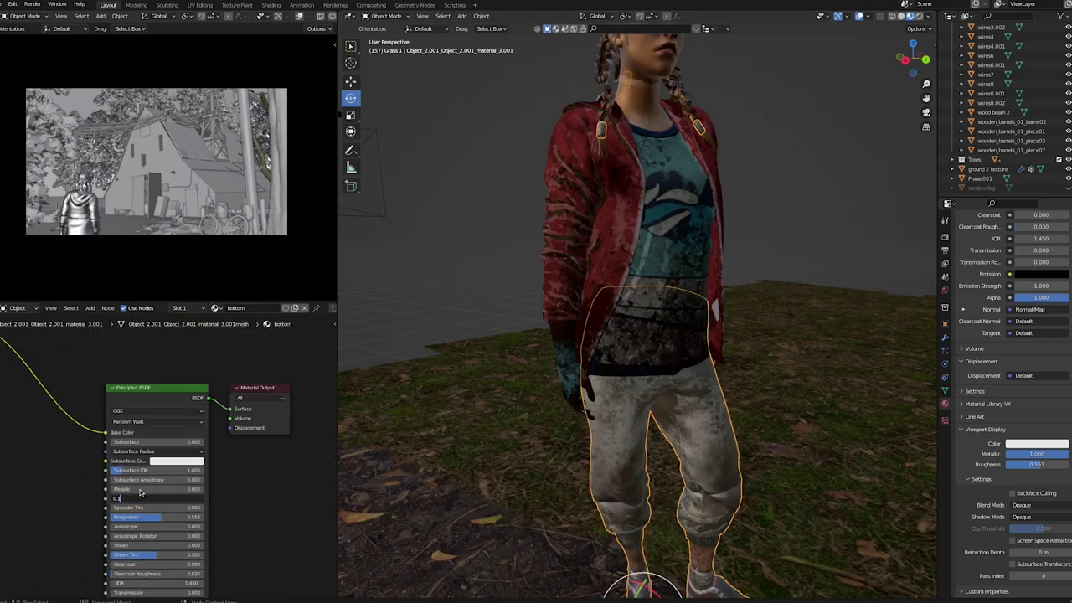
pyautogui.press('Return')
# Orbit around the girl and select her red jacket.
pyautogui.click(649, 88)
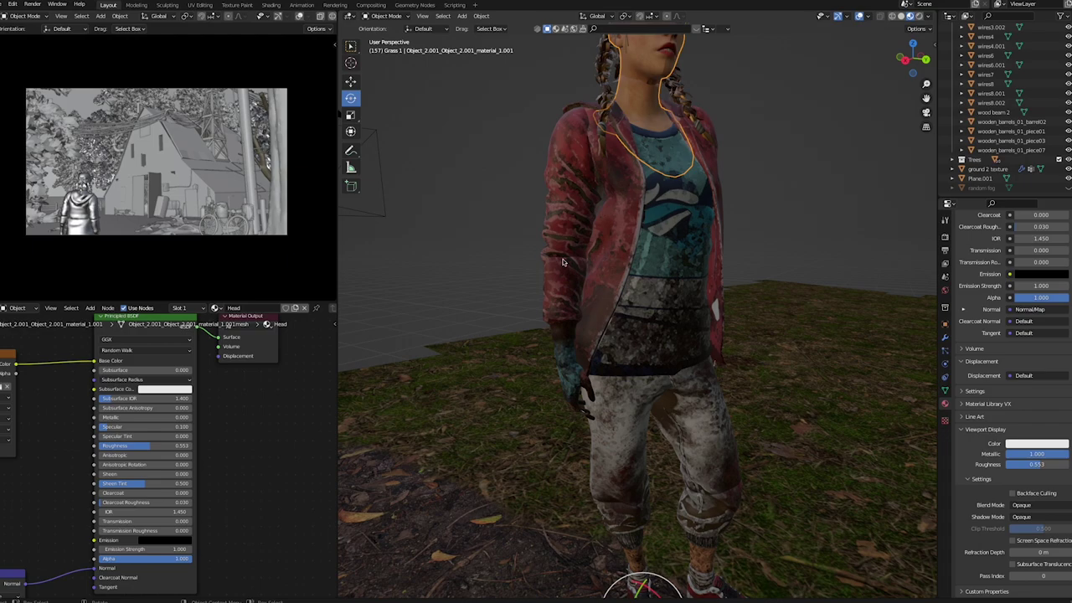
pyautogui.scroll(-5, 550, 253)
pyautogui.moveTo(550, 254); pyautogui.dragTo(530, 179, button='middle')
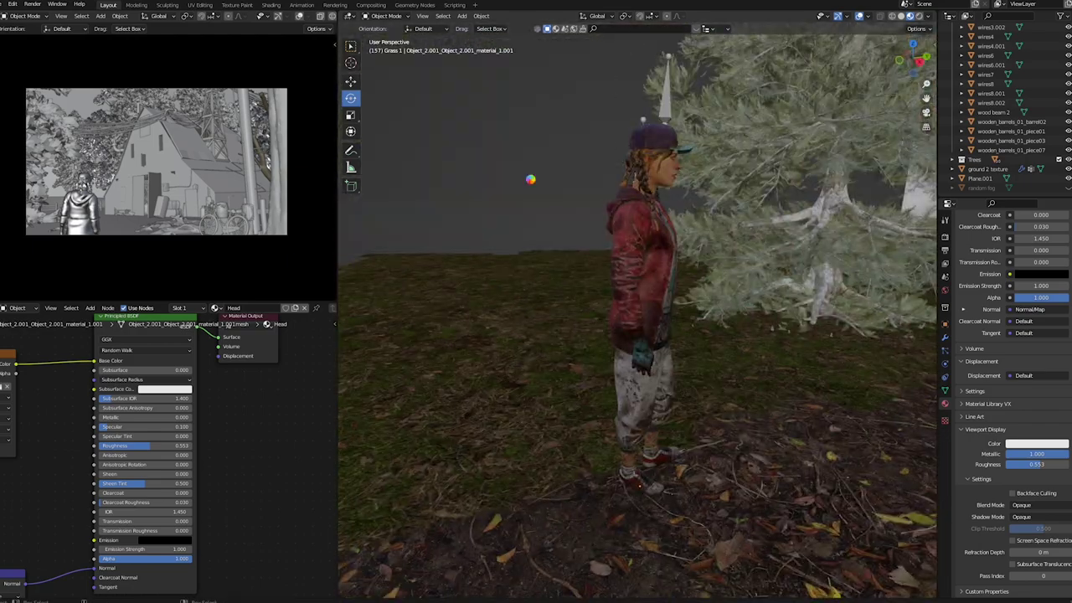
pyautogui.scroll(-5, 676, 177)
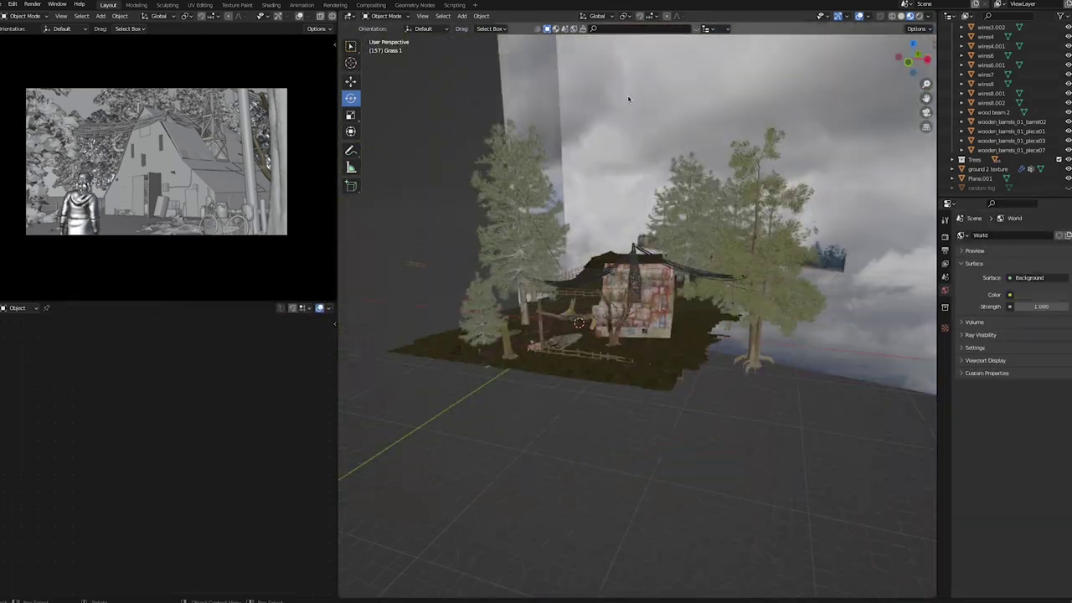
pyautogui.click(628, 99)
pyautogui.scroll(5, 628, 98)
pyautogui.moveTo(628, 99); pyautogui.dragTo(586, 210, button='middle')
pyautogui.click(407, 395)
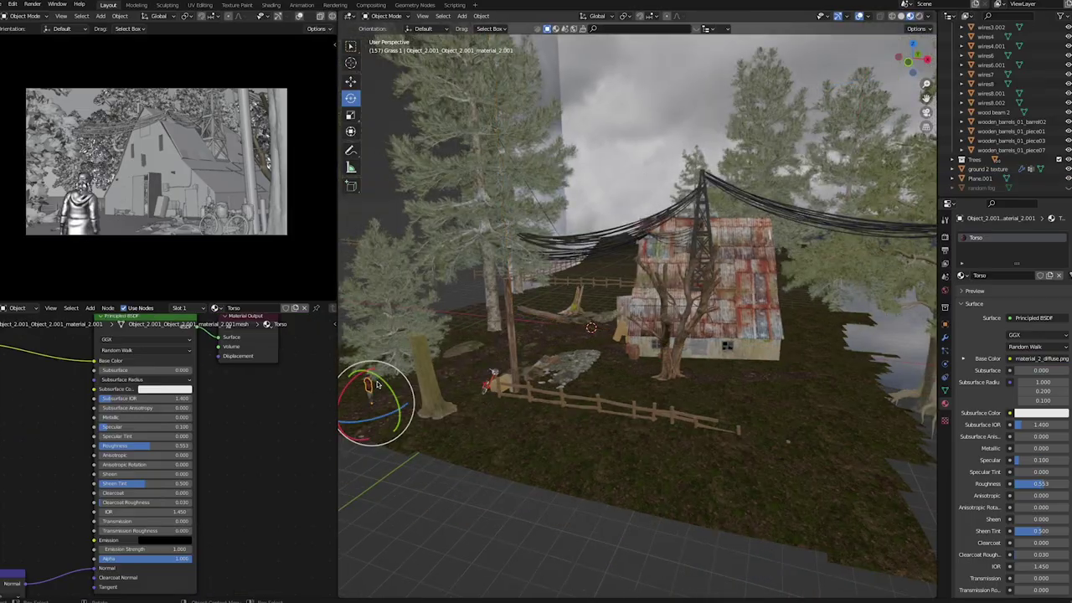
pyautogui.press('KP_Decimal')
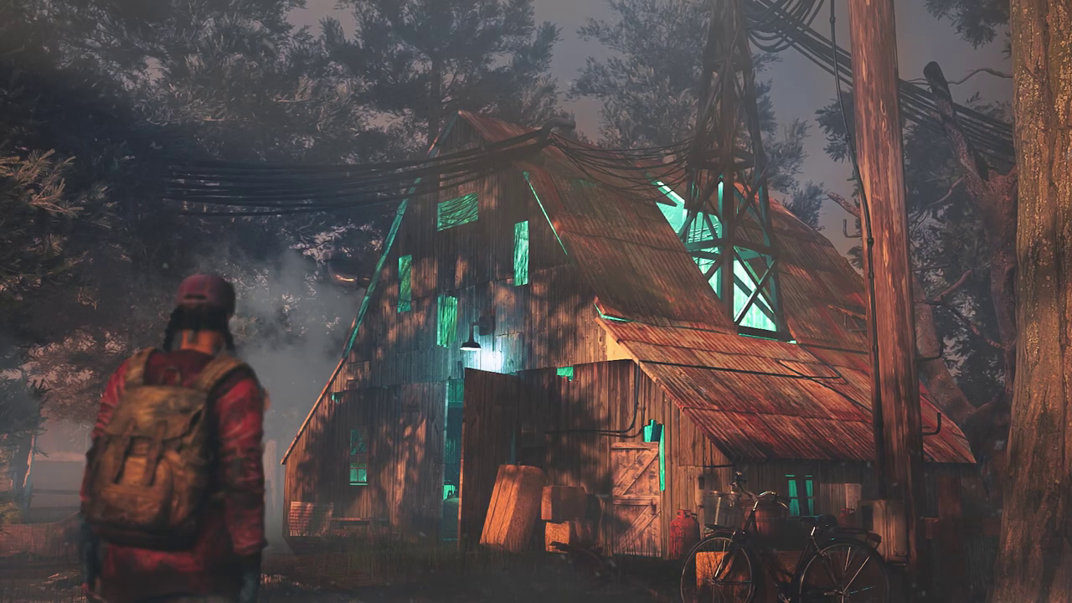